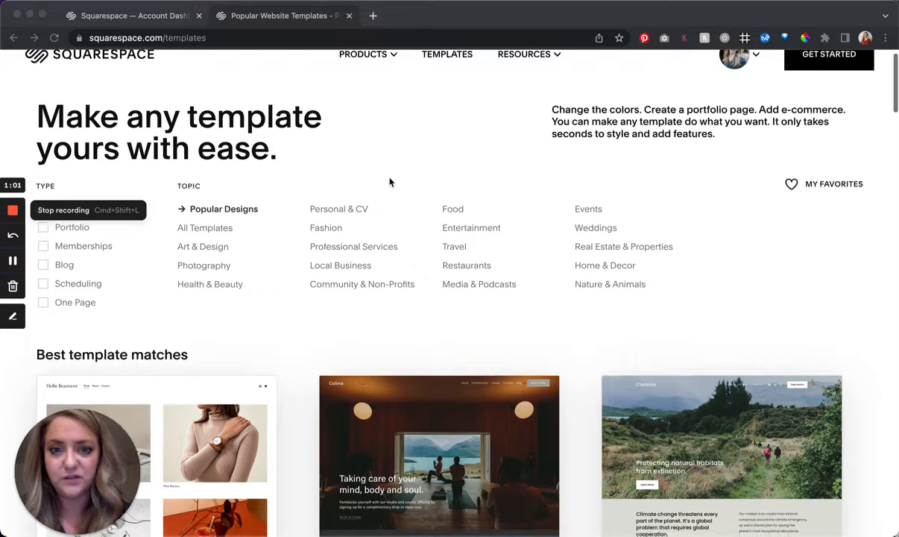
# - Browse the popular website templates and start a new site with the Almar template
pyautogui.scroll(1, 391, 179)
pyautogui.scroll(-5, 584, 349)
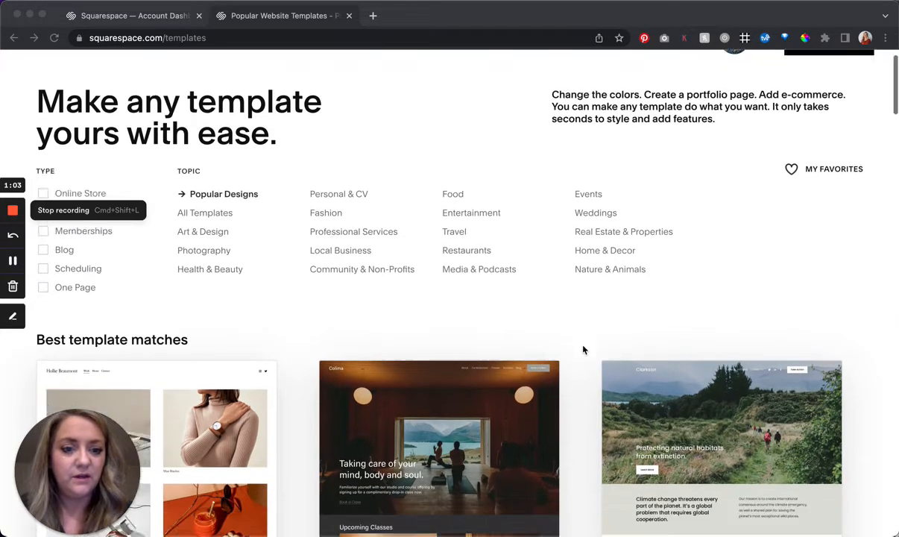
pyautogui.scroll(-1, 584, 349)
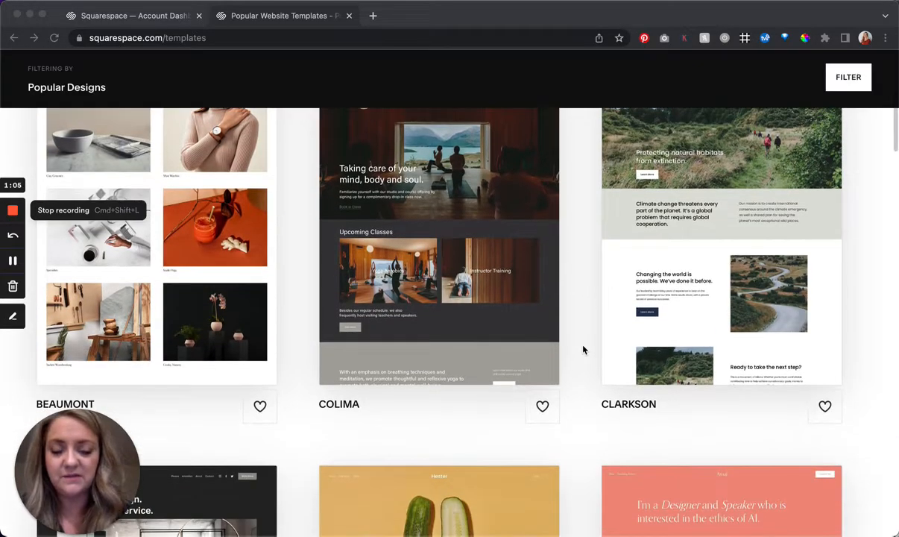
pyautogui.scroll(-5, 583, 349)
pyautogui.scroll(-8, 584, 349)
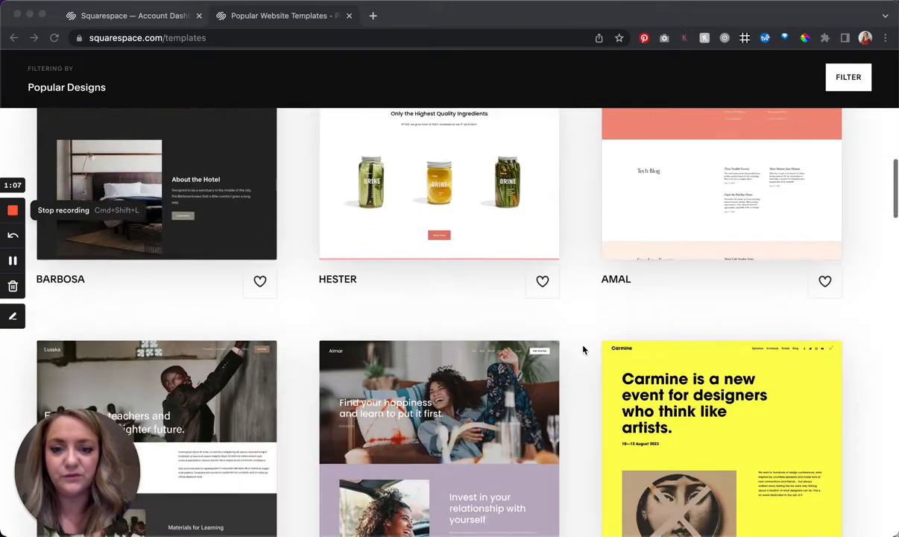
pyautogui.moveTo(427, 270)
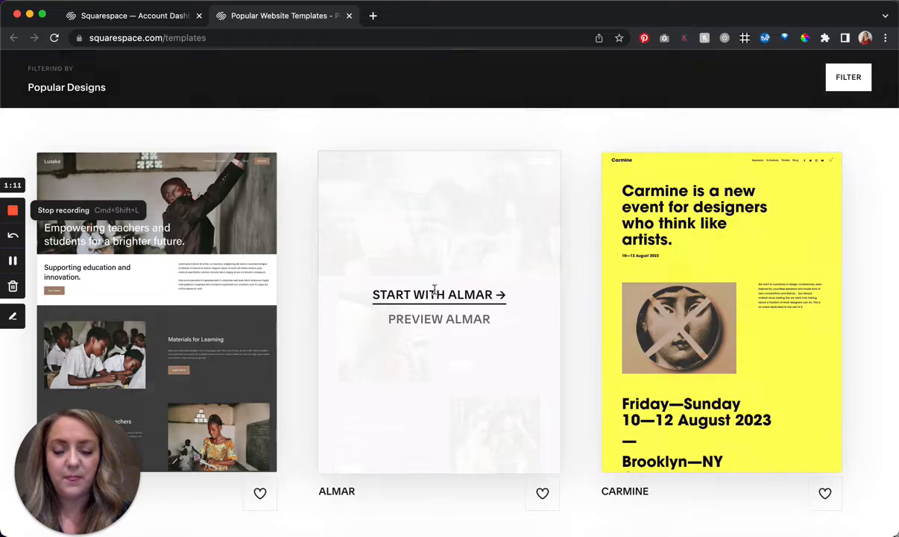
pyautogui.click(437, 296)
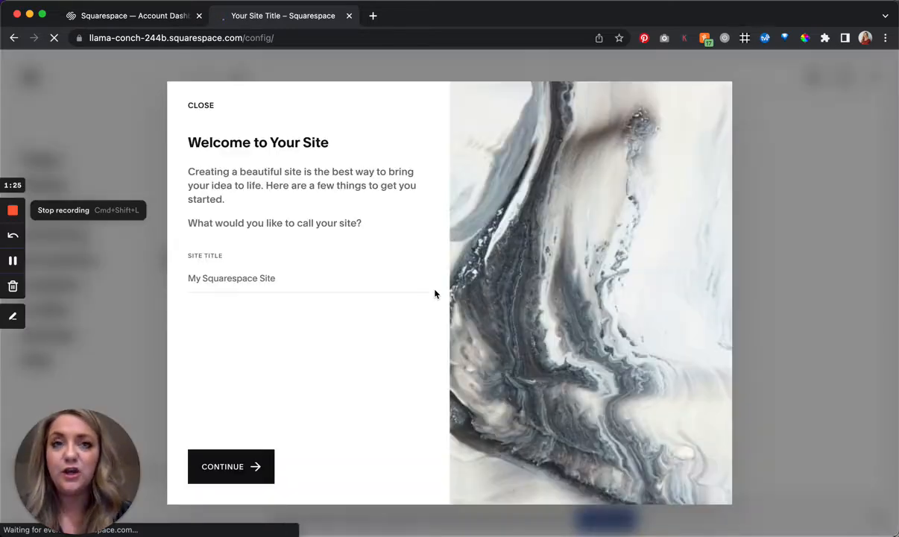
# - Set the site title to "Fluid Engine Walkthrough" and continue the welcome setup
pyautogui.click(362, 285)
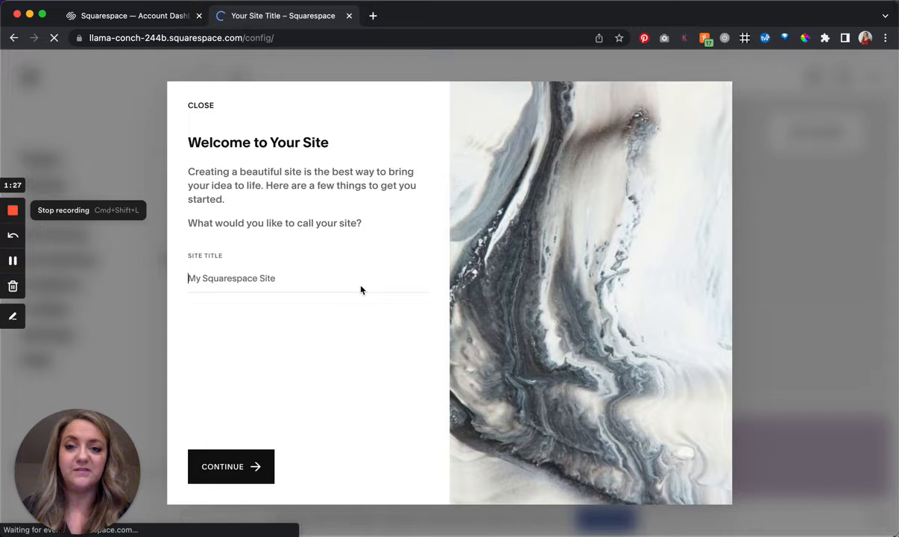
pyautogui.write('Fl')
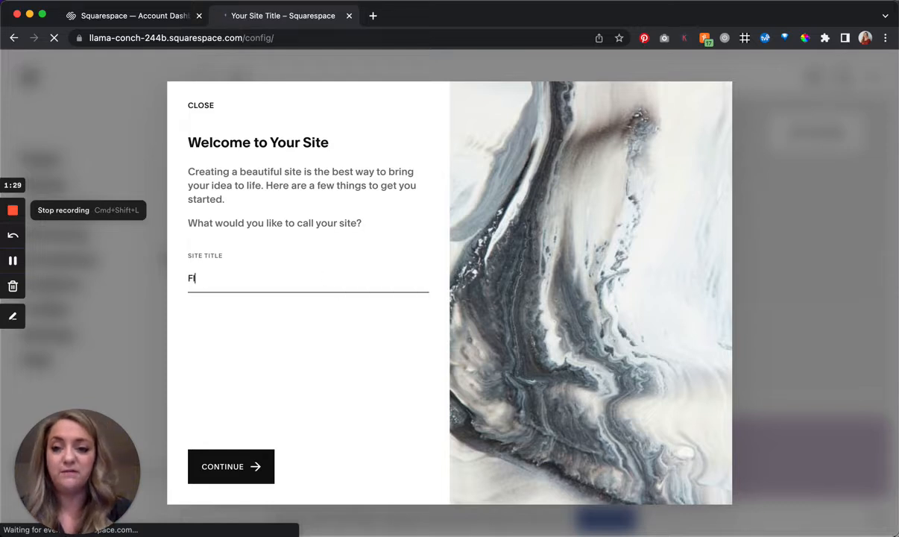
pyautogui.write('uid Engine Walkt')
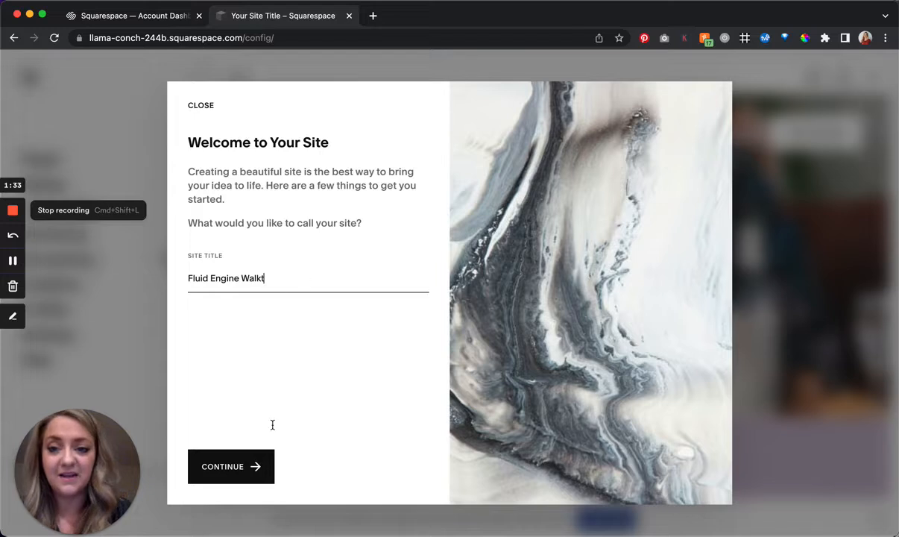
pyautogui.write('hrough')
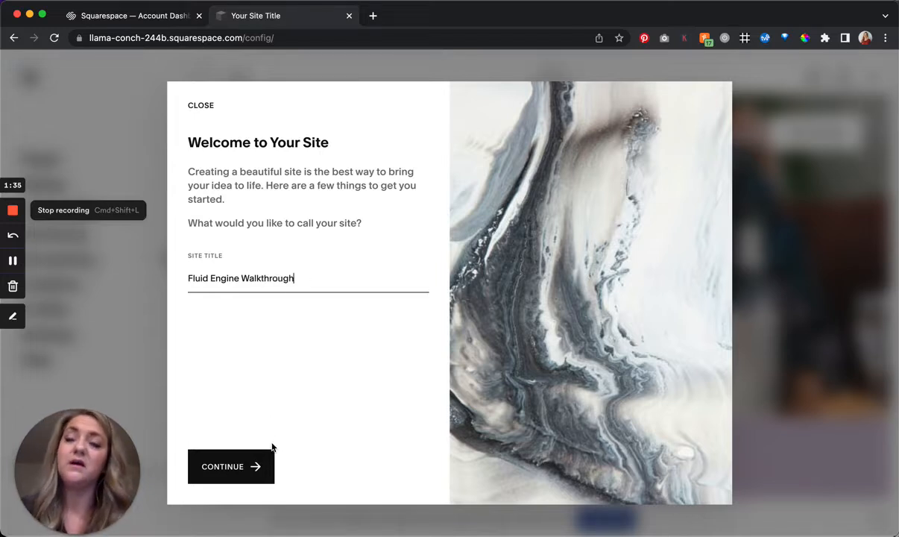
pyautogui.click(254, 463)
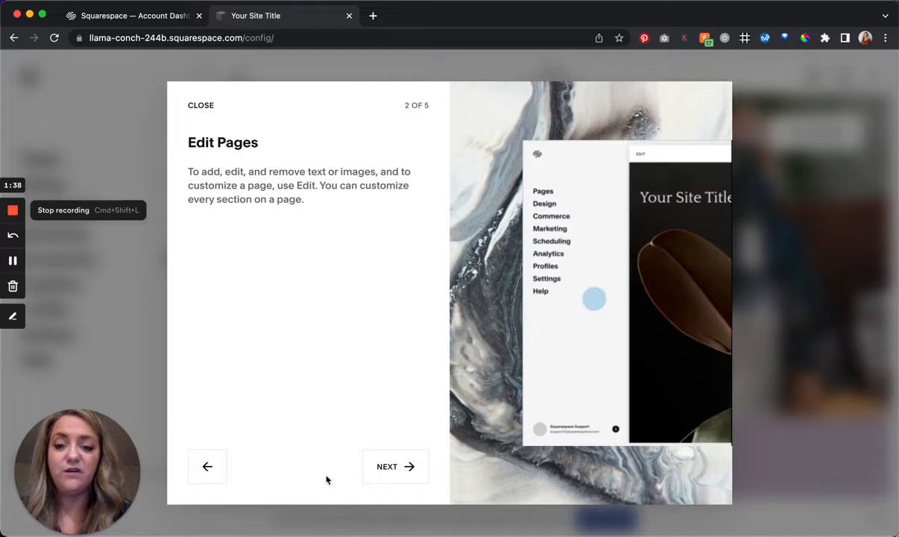
# - Advance through the remaining welcome tips to finish the site introduction
pyautogui.click(372, 473)
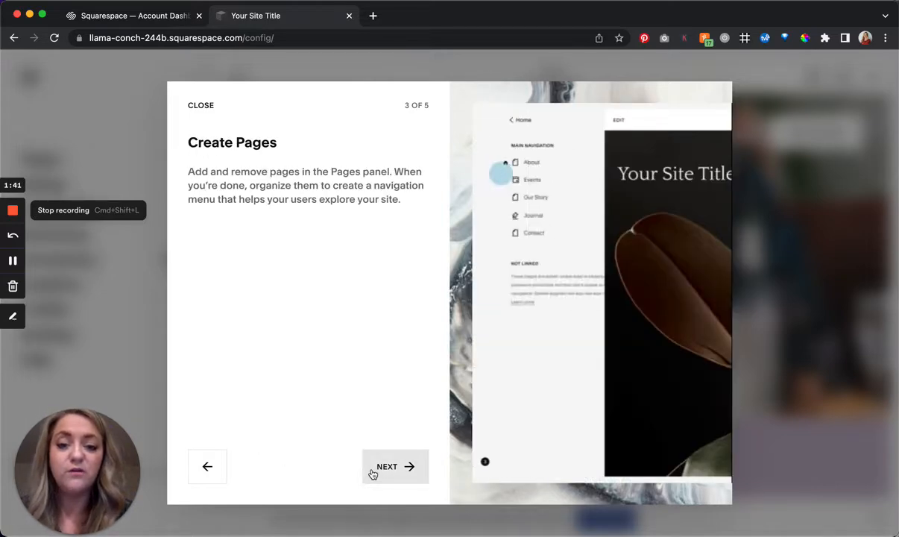
pyautogui.click(372, 473)
pyautogui.click(372, 473)
pyautogui.click(372, 474)
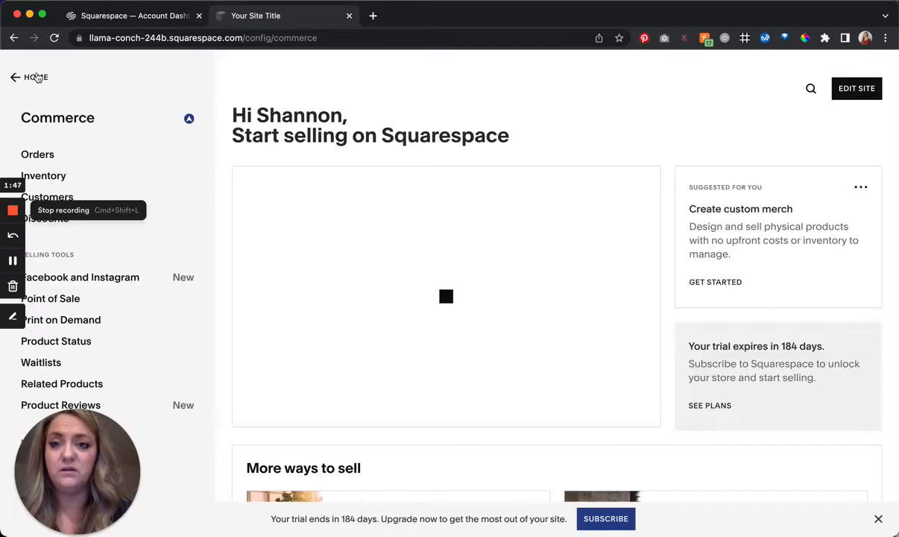
# - Return to the site's main menu and open the Home page for editing
pyautogui.click(35, 77)
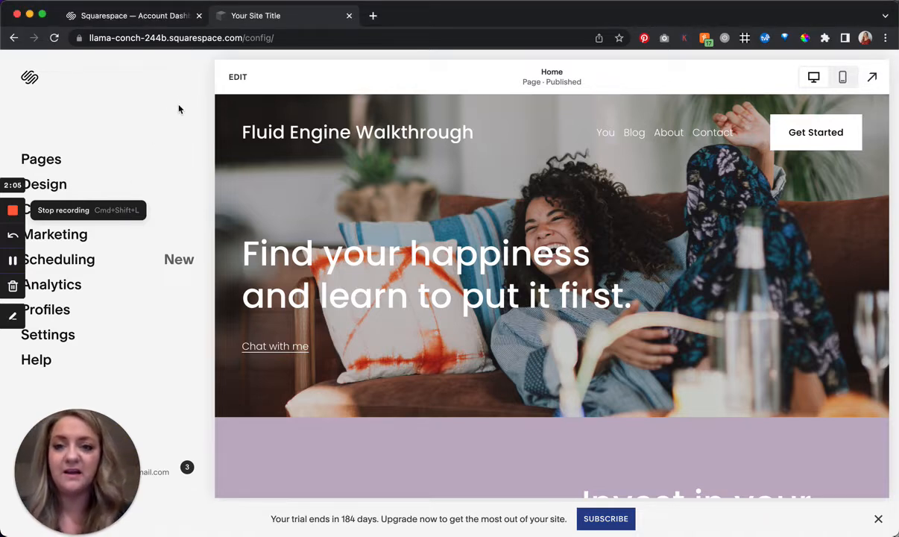
pyautogui.scroll(-3, 362, 181)
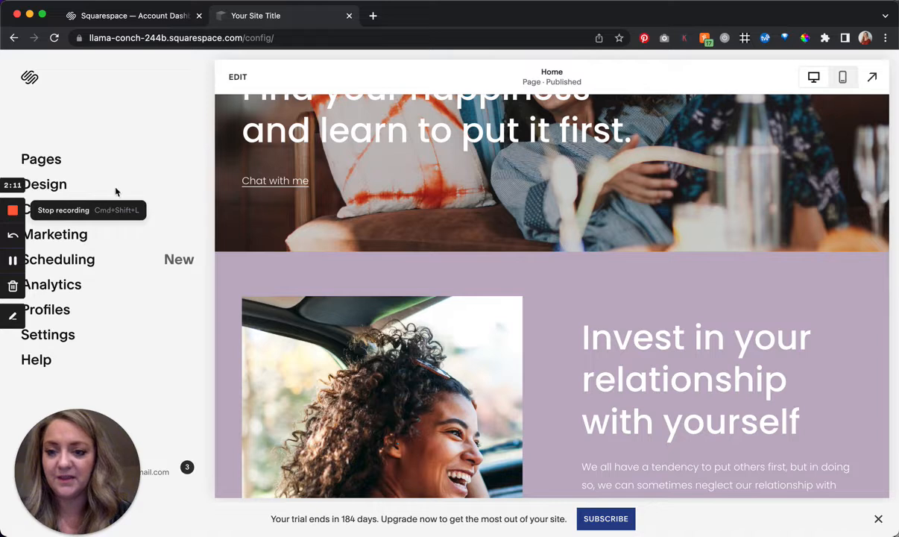
pyautogui.click(241, 78)
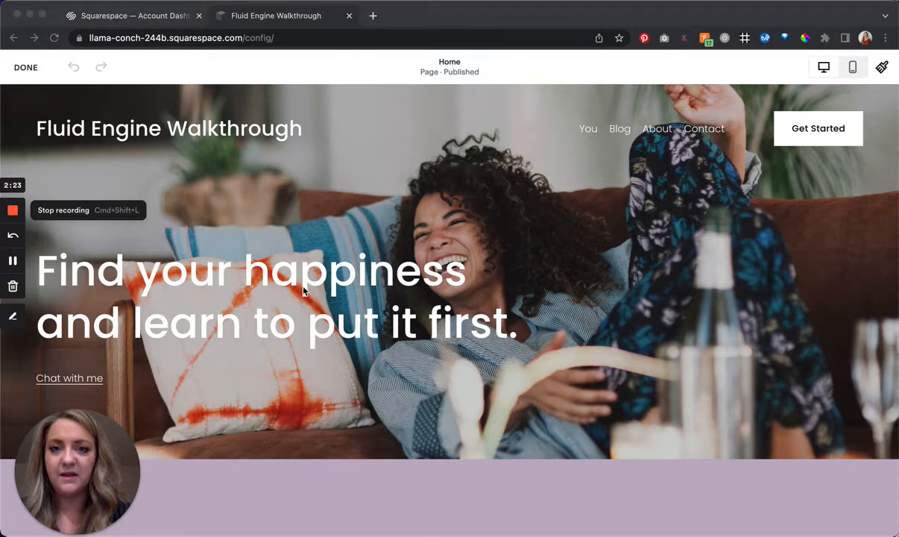
# - Examine the Home page's hero section, its editing controls and the purple section below it
pyautogui.scroll(-3, 303, 212)
pyautogui.scroll(3, 323, 229)
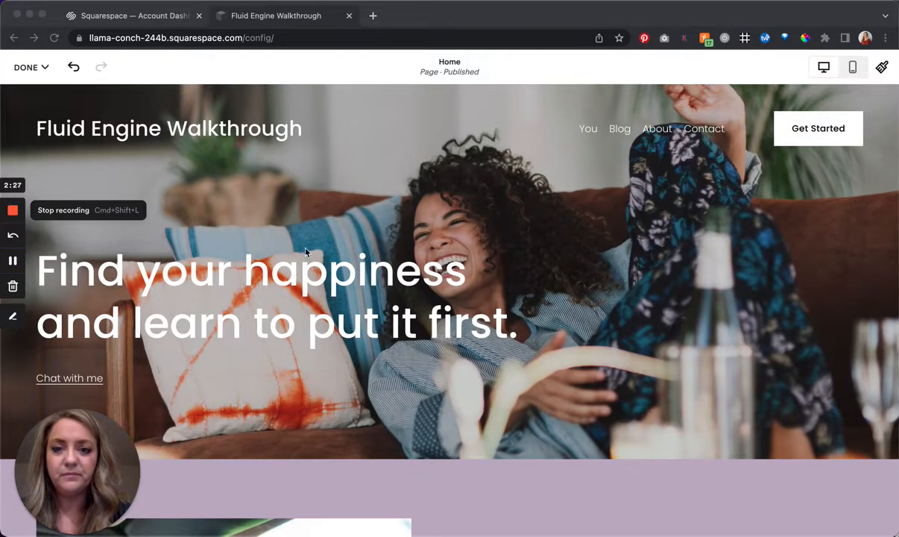
pyautogui.scroll(-10, 324, 202)
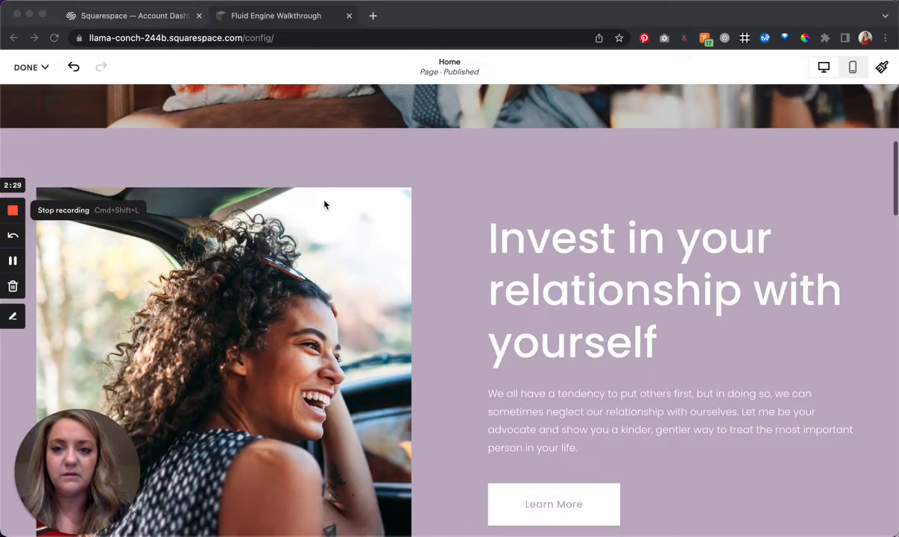
pyautogui.scroll(10, 318, 239)
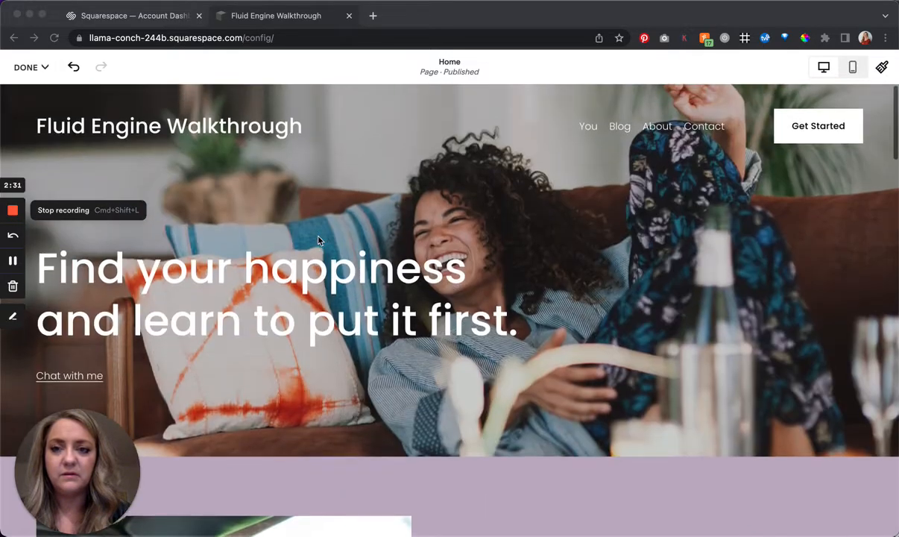
pyautogui.click(318, 239)
pyautogui.moveTo(243, 230)
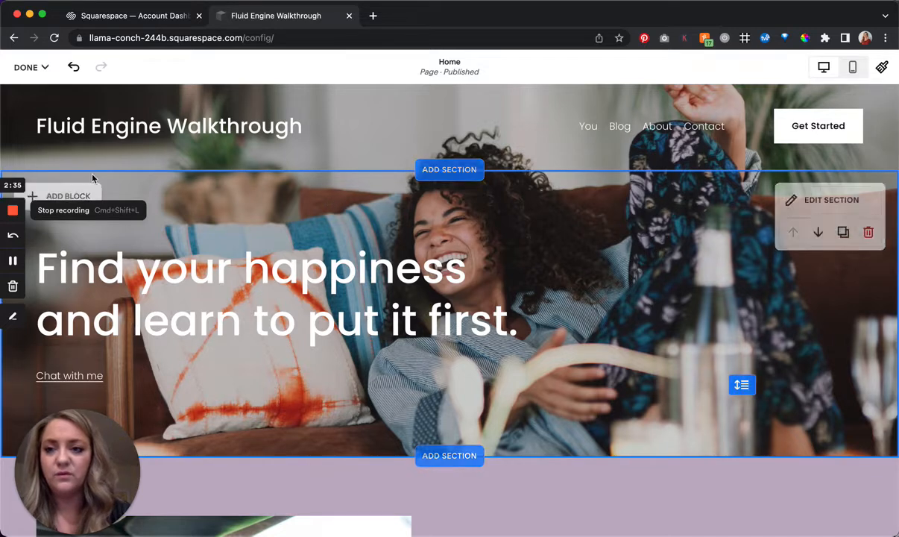
pyautogui.click(171, 283)
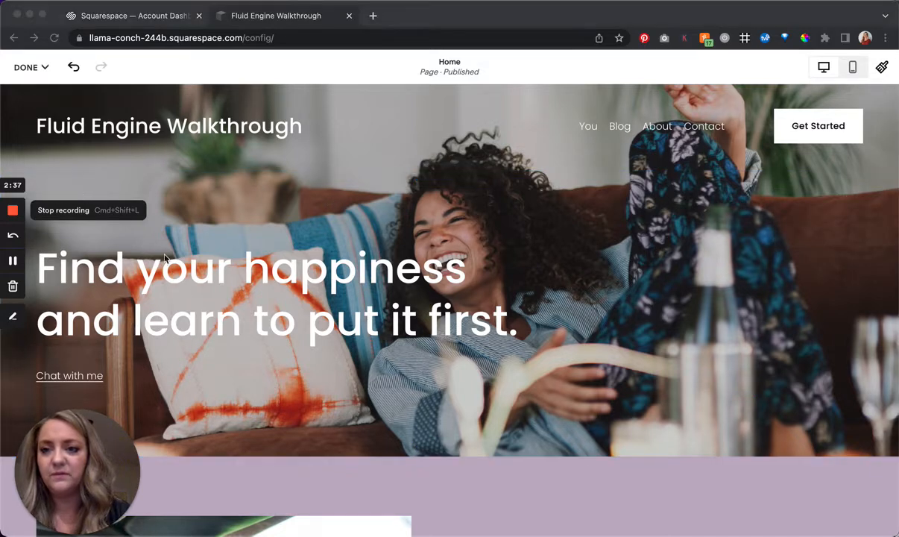
pyautogui.click(241, 238)
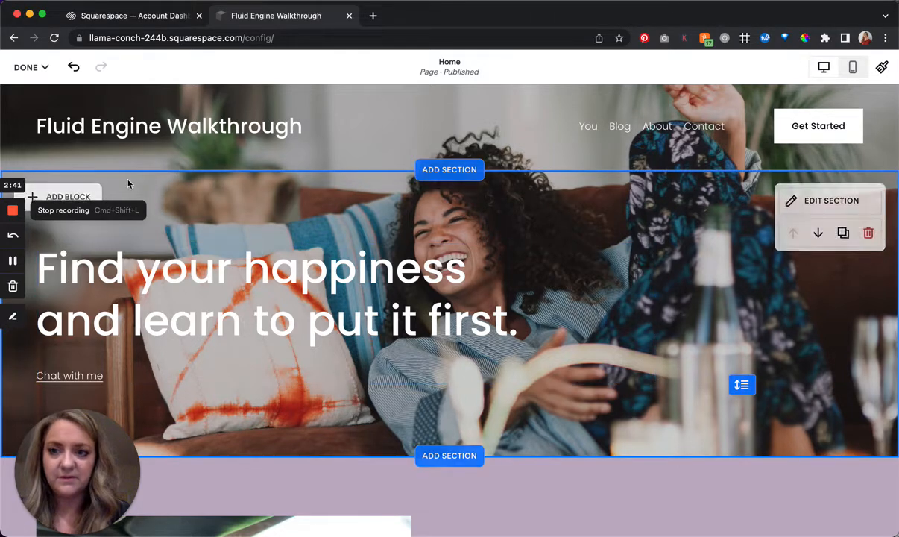
pyautogui.click(91, 267)
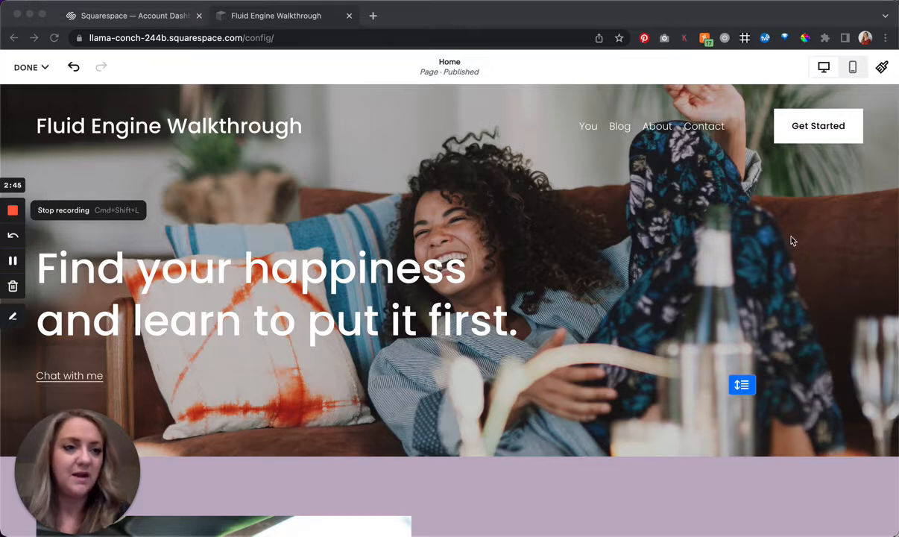
pyautogui.scroll(-5, 793, 271)
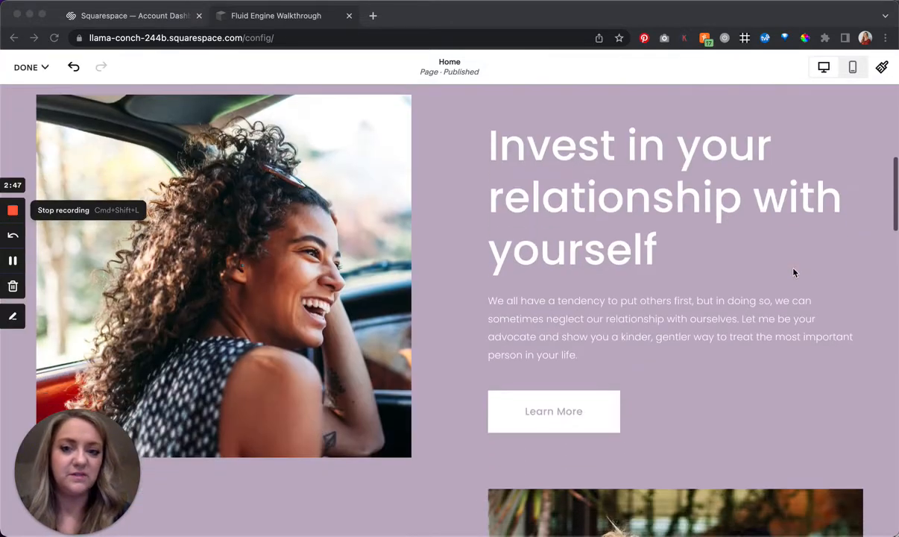
pyautogui.scroll(1, 793, 270)
# - Review the grid and fill-screen format settings of the purple section and close them
pyautogui.click(701, 235)
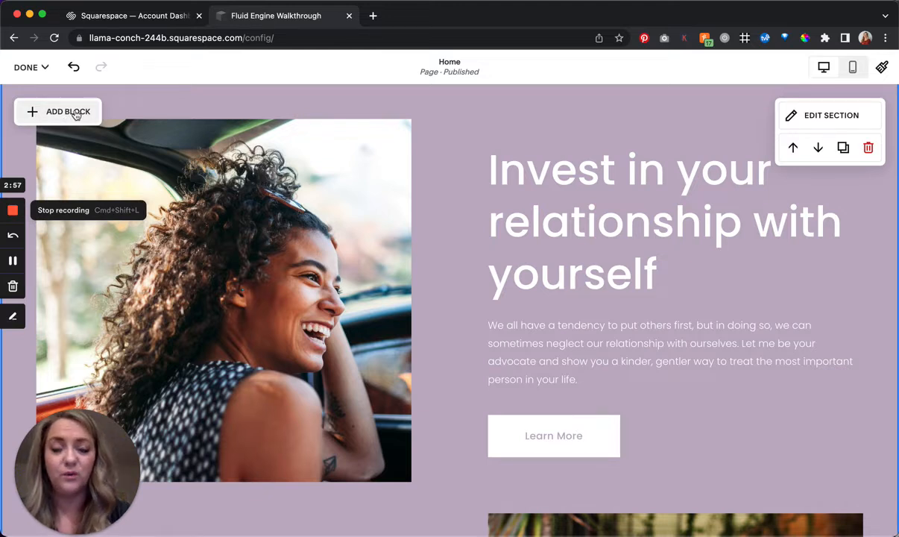
pyautogui.click(820, 119)
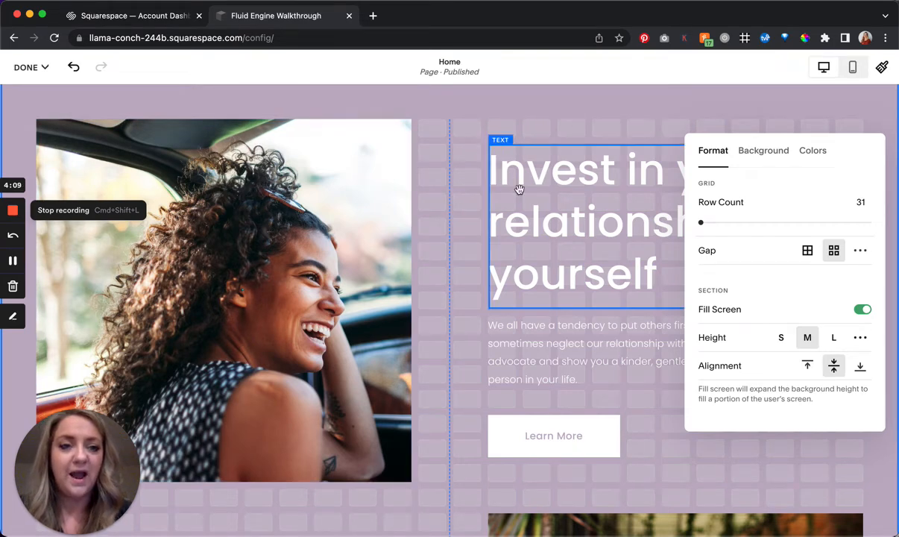
pyautogui.click(489, 181)
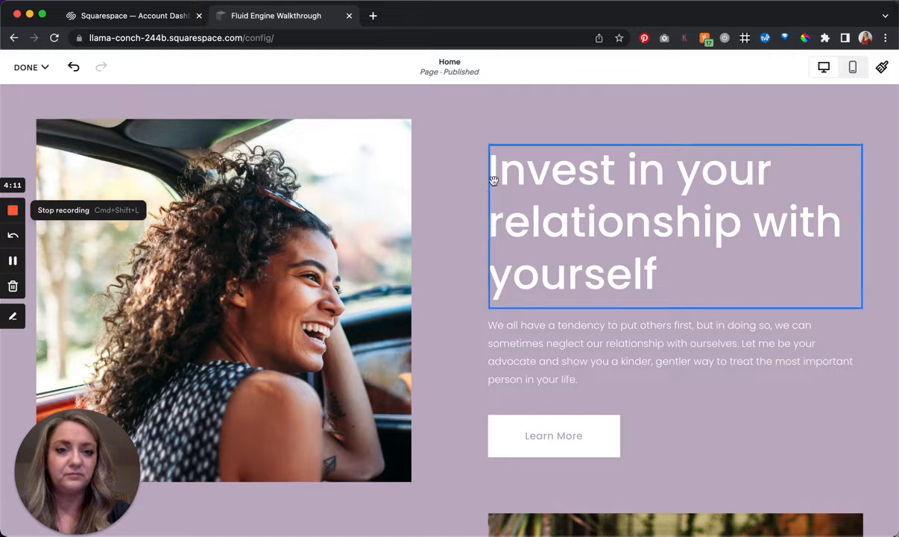
# - Move the "Invest in your relationship with yourself" heading down over the paragraph and back up to its starting position
pyautogui.click(526, 193)
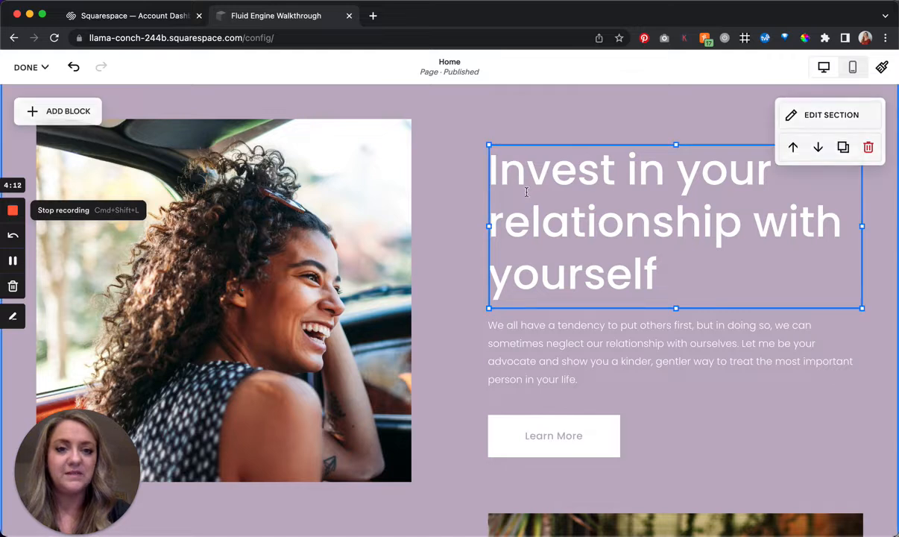
pyautogui.click(531, 146)
pyautogui.moveTo(533, 142); pyautogui.dragTo(525, 187)
pyautogui.moveTo(601, 214); pyautogui.dragTo(526, 212)
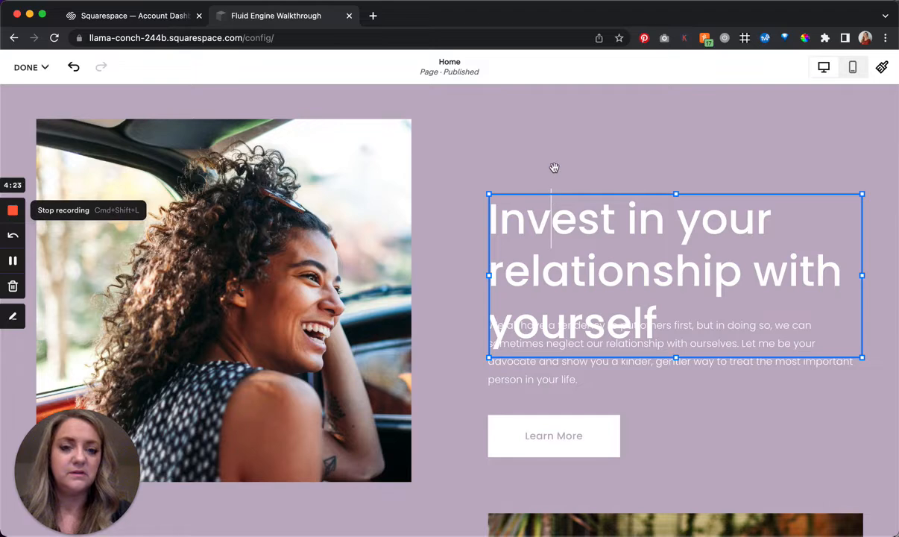
pyautogui.moveTo(518, 204); pyautogui.dragTo(470, 245)
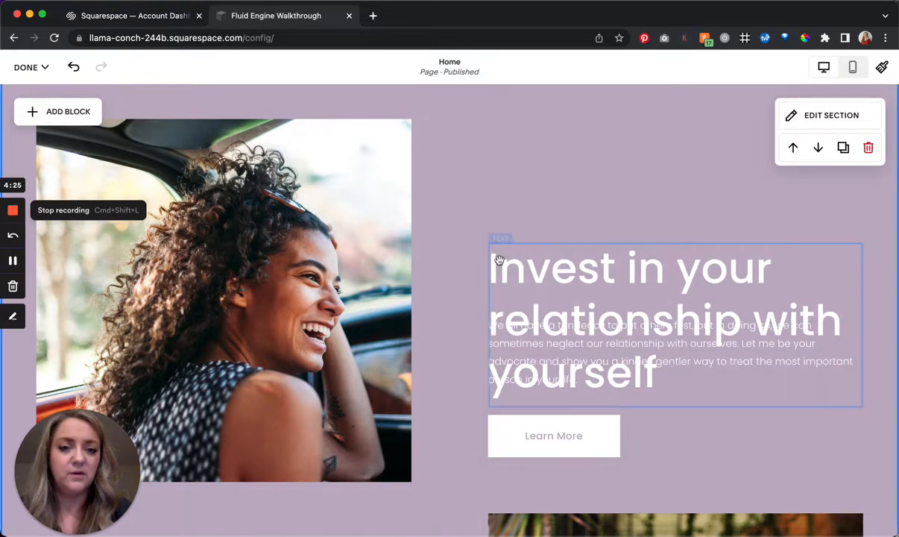
pyautogui.moveTo(533, 214); pyautogui.dragTo(509, 237)
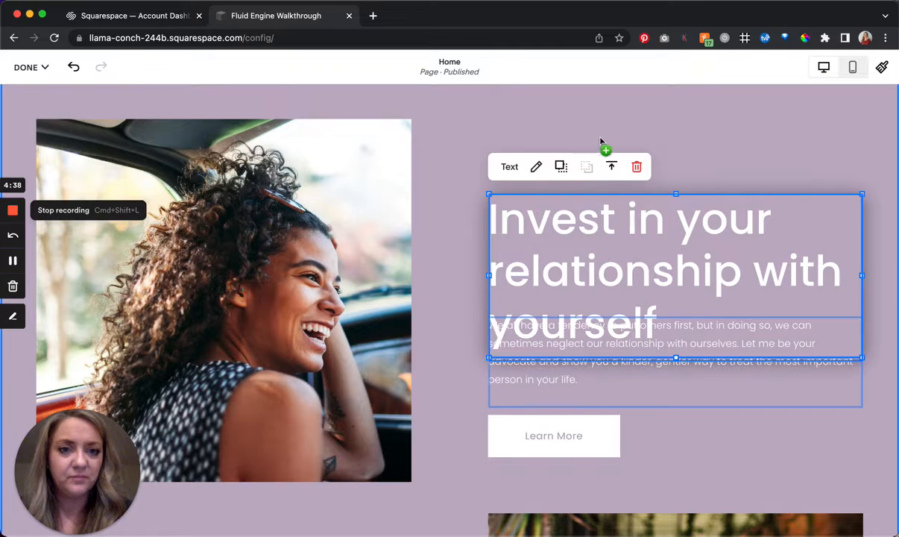
pyautogui.moveTo(554, 207); pyautogui.dragTo(549, 146)
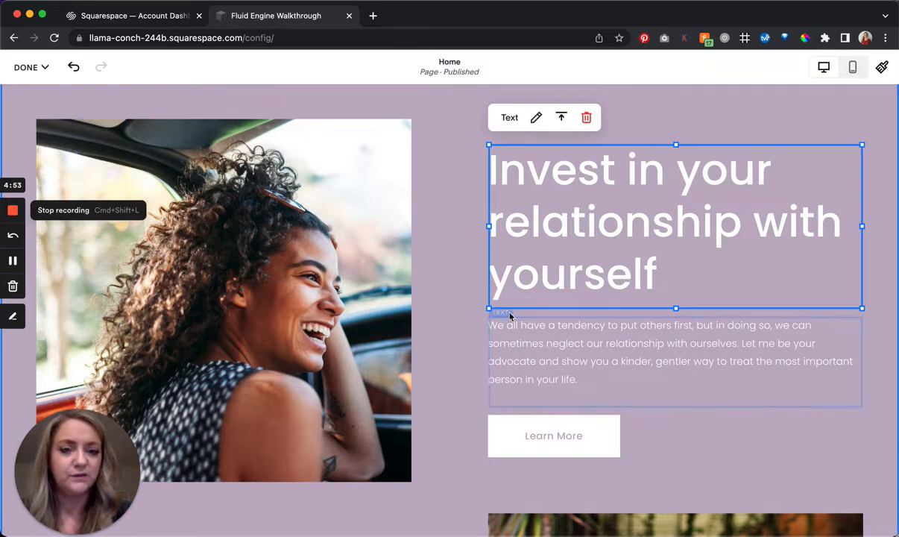
# - Narrow the heading's text block from both sides and resize it back to its full column width above the paragraph
pyautogui.moveTo(488, 308); pyautogui.dragTo(545, 259)
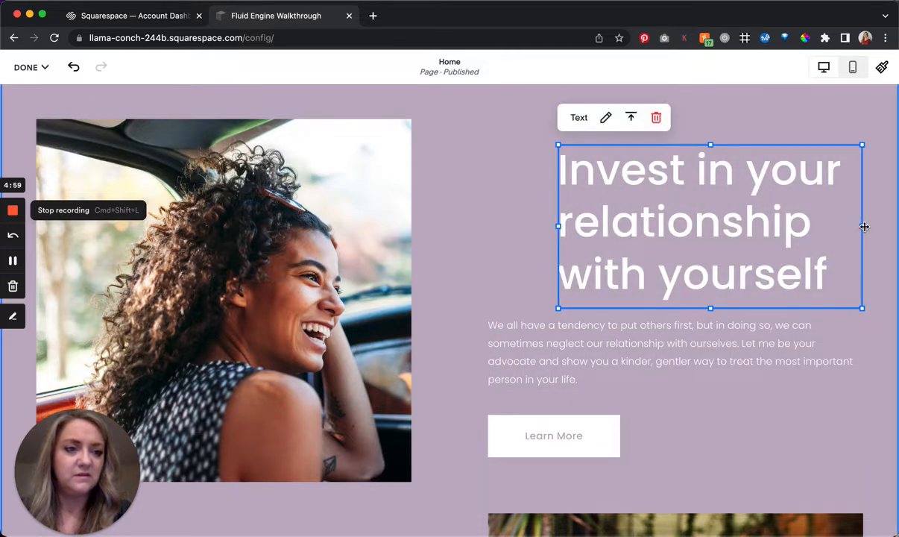
pyautogui.moveTo(812, 288); pyautogui.dragTo(722, 265)
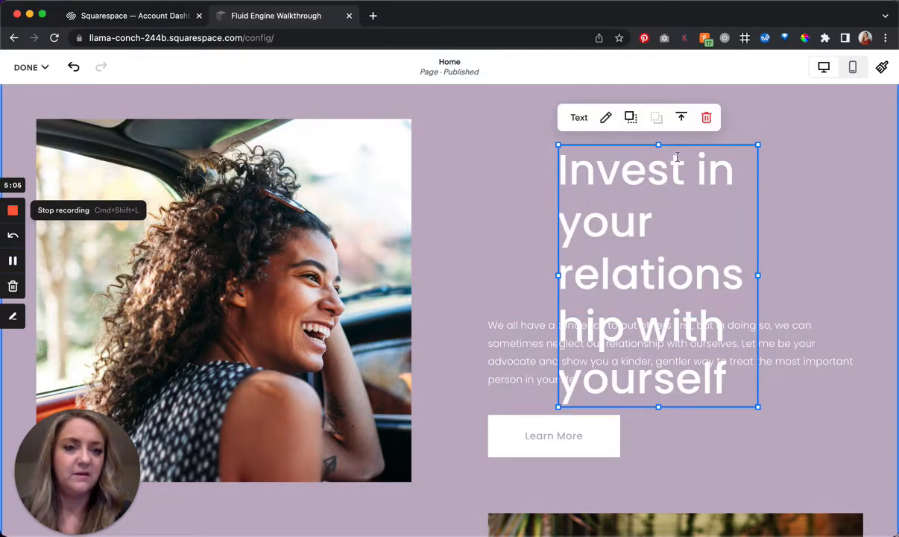
pyautogui.moveTo(665, 189); pyautogui.dragTo(501, 264)
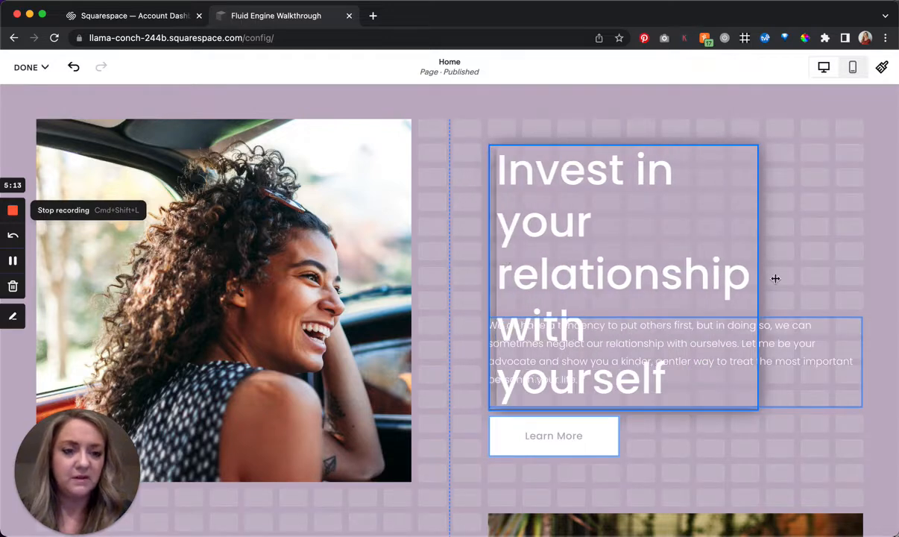
pyautogui.moveTo(759, 272); pyautogui.dragTo(873, 257)
pyautogui.moveTo(661, 409); pyautogui.dragTo(666, 320)
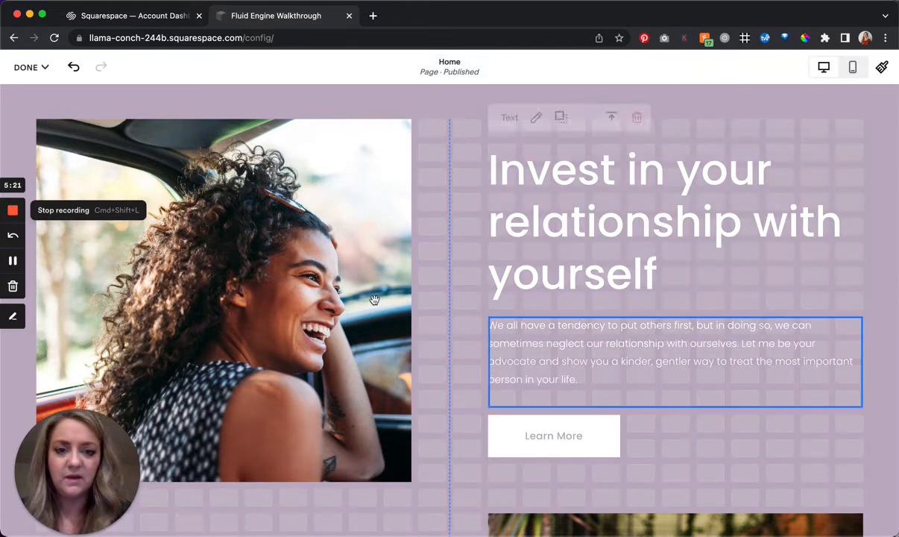
# - Shrink the photo of the laughing woman from its lower corner and enlarge it back to column width, level with the Learn More button's bottom
pyautogui.click(382, 436)
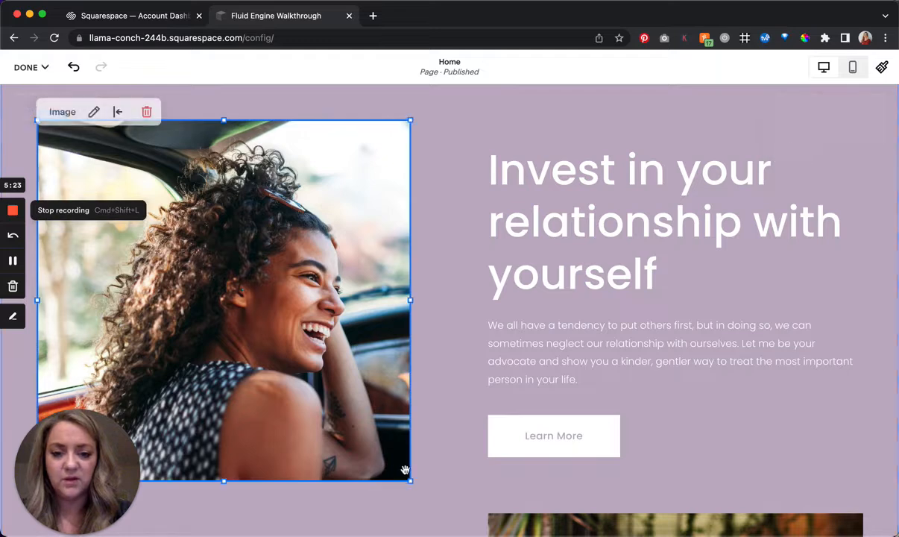
pyautogui.moveTo(296, 380); pyautogui.dragTo(237, 298)
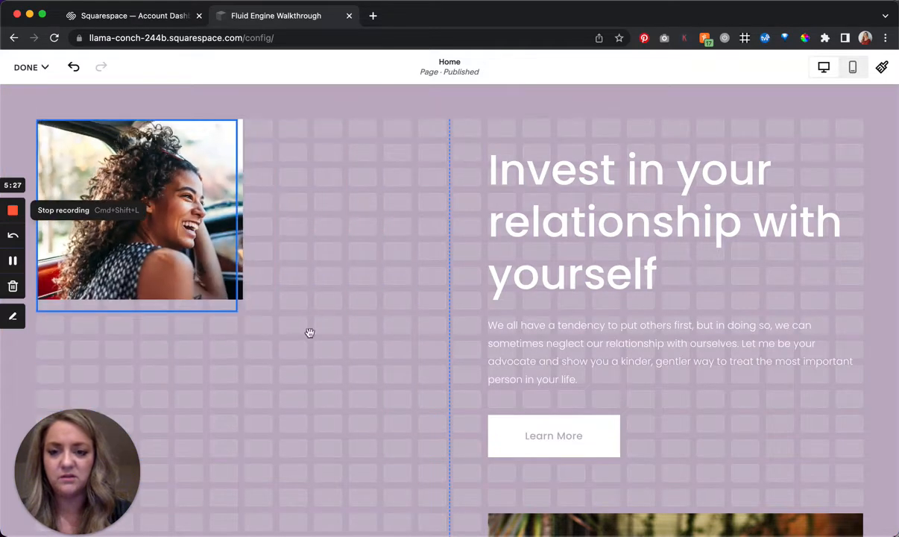
pyautogui.moveTo(436, 473)
pyautogui.mouseDown()
pyautogui.moveTo(427, 462)
pyautogui.moveTo(439, 458)
pyautogui.moveTo(423, 460)
pyautogui.mouseUp()
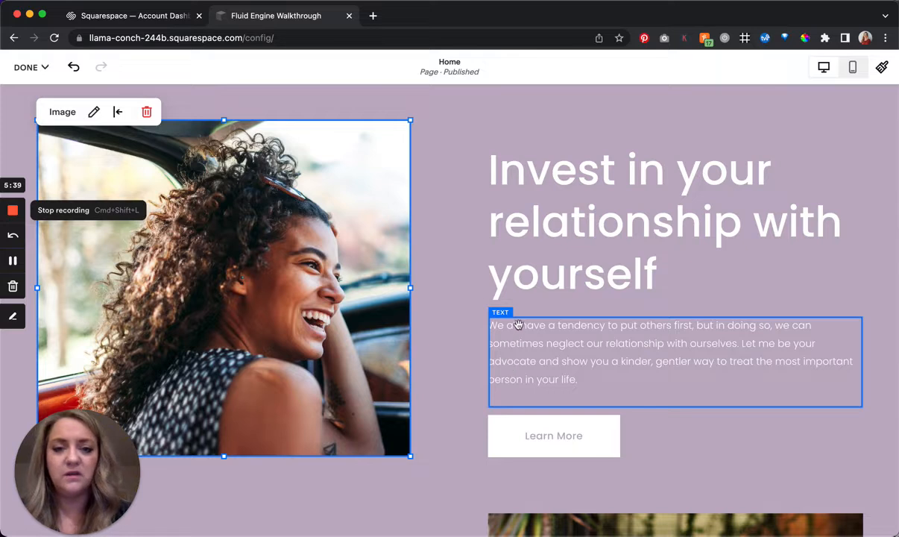
pyautogui.click(433, 305)
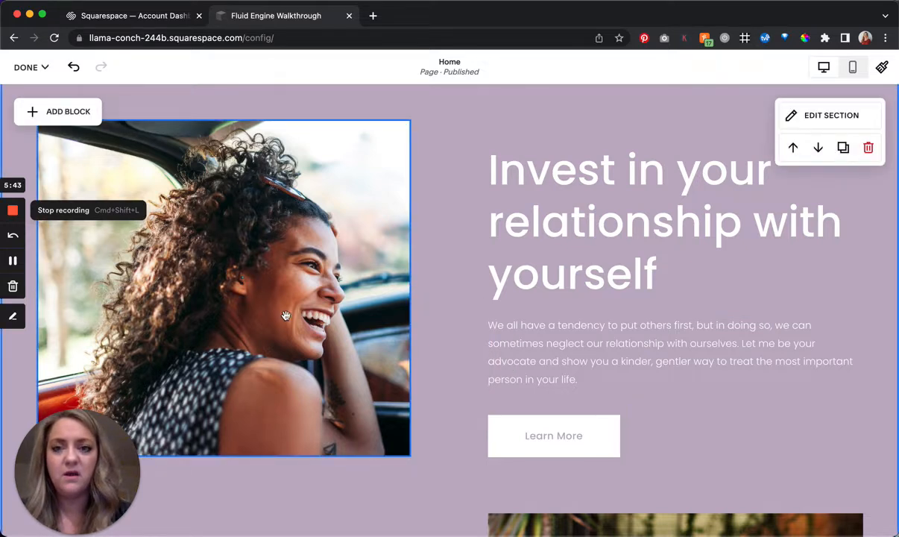
# - Display the layout grid over the purple section
pyautogui.scroll(-2, 285, 316)
pyautogui.scroll(3, 285, 316)
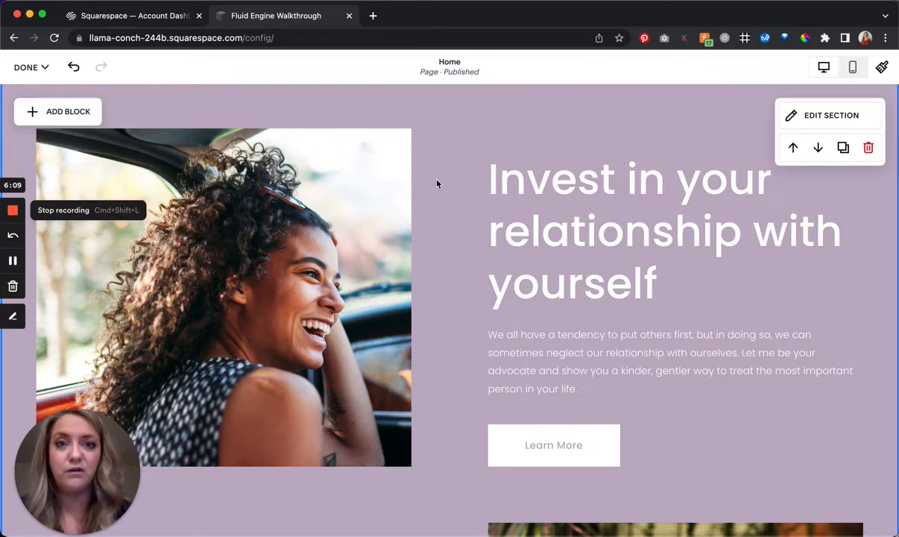
pyautogui.scroll(3, 440, 264)
pyautogui.scroll(-3, 439, 265)
pyautogui.scroll(-1, 438, 266)
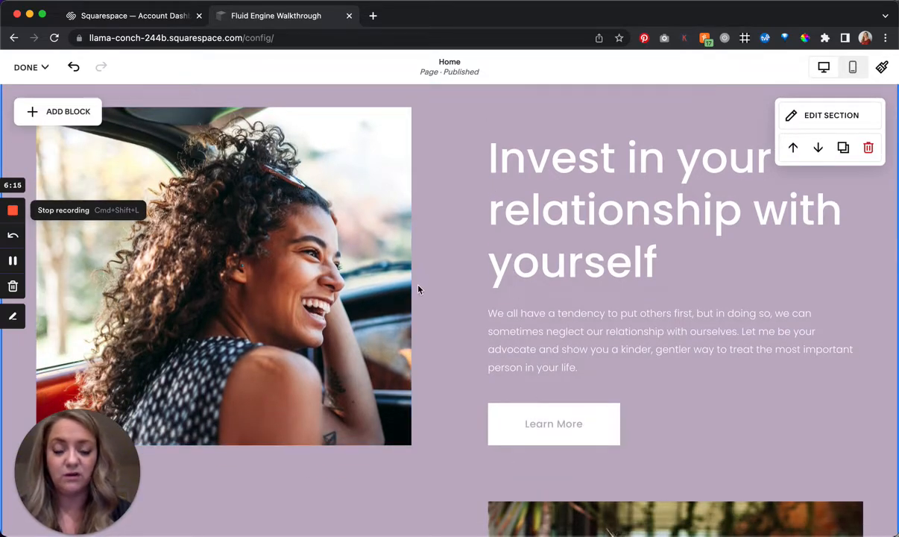
pyautogui.scroll(2, 418, 289)
pyautogui.scroll(-1, 418, 289)
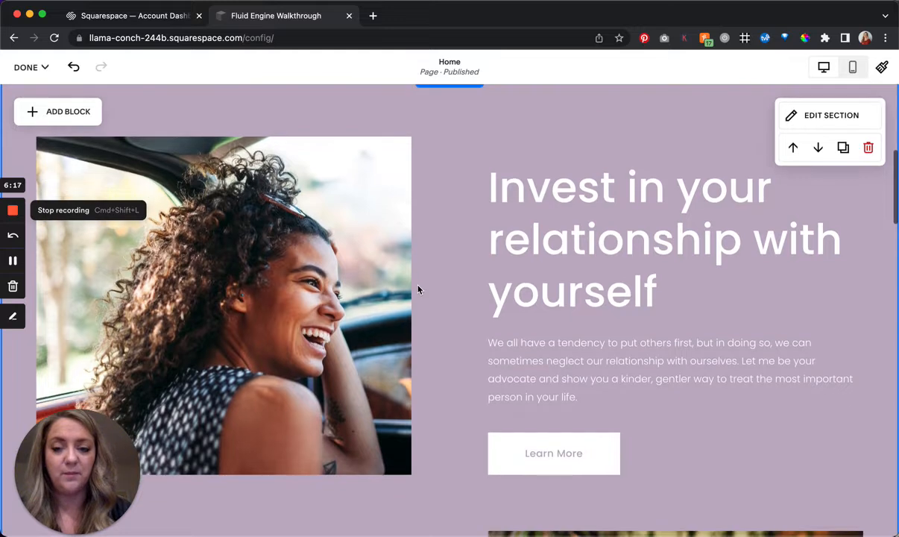
pyautogui.click(418, 289)
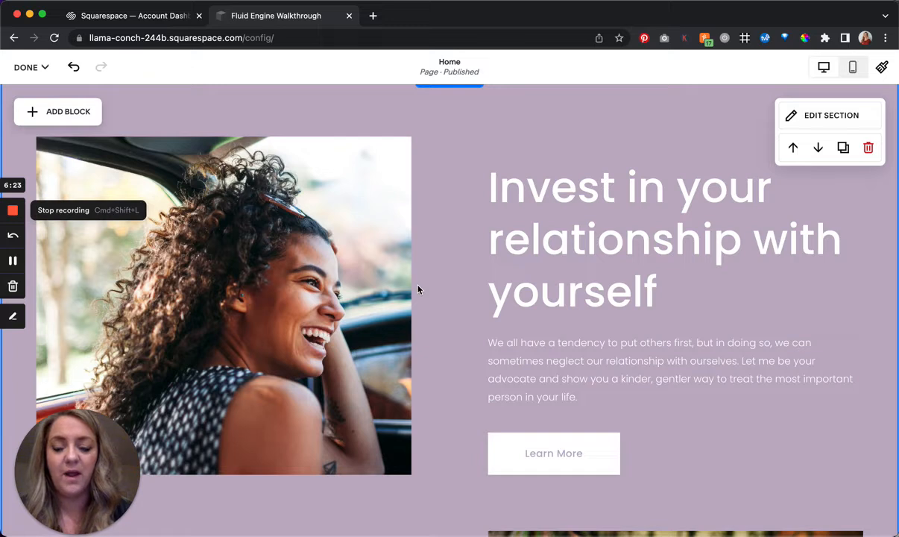
pyautogui.press('g')
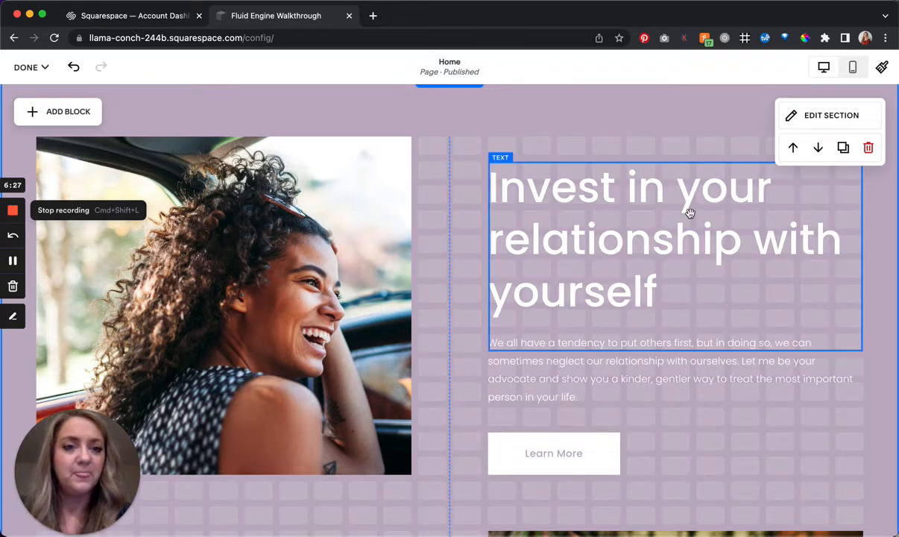
# - Check the purple section's row count setting and try adjusting its grid rows from the section's lower edge
pyautogui.click(815, 116)
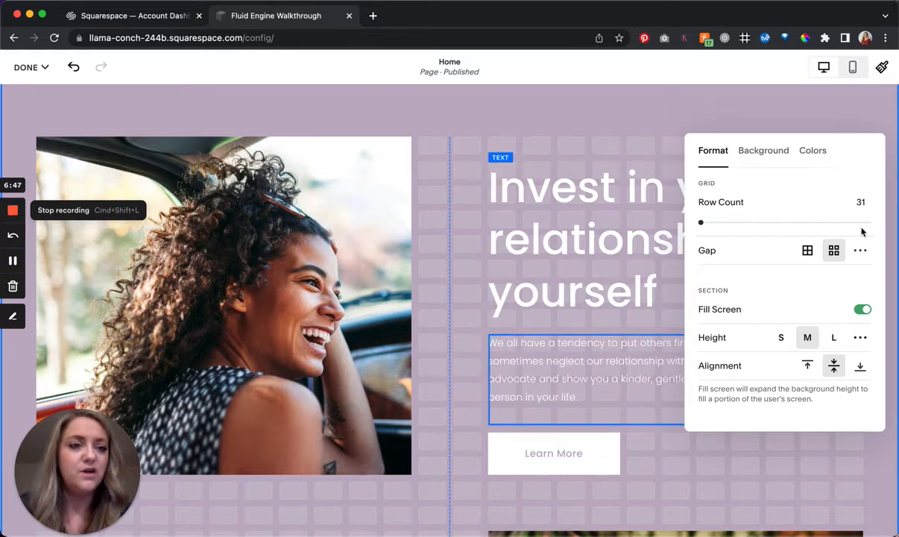
pyautogui.click(588, 273)
pyautogui.scroll(-2, 588, 275)
pyautogui.scroll(-10, 587, 275)
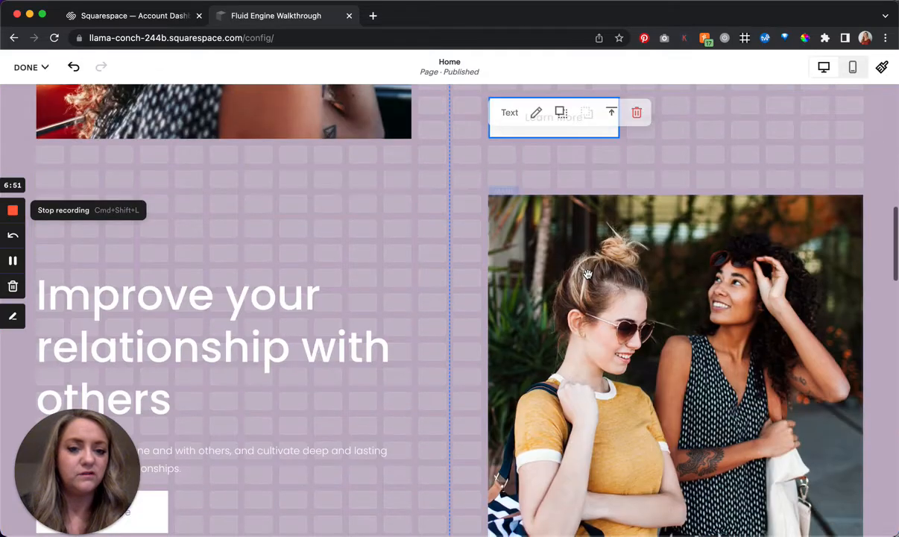
pyautogui.scroll(4, 588, 285)
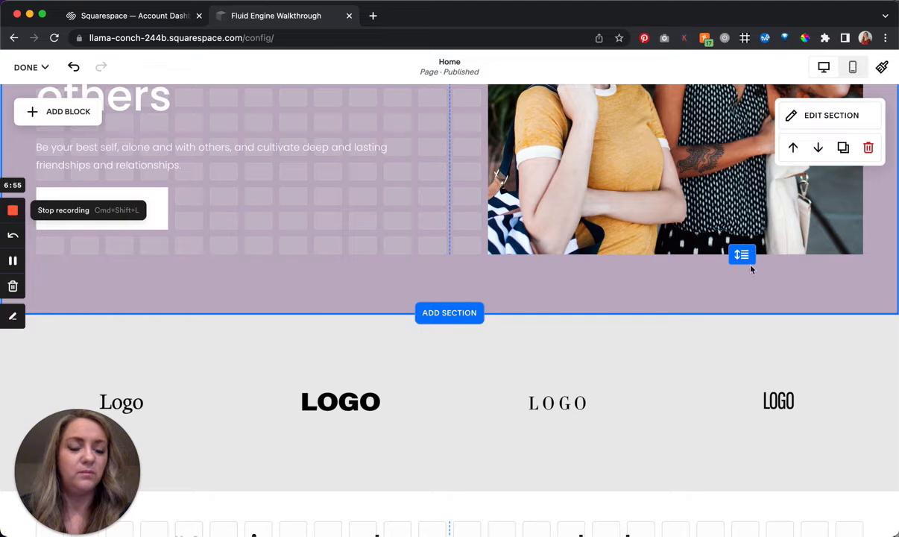
pyautogui.moveTo(742, 256)
pyautogui.mouseDown()
pyautogui.moveTo(754, 173)
pyautogui.moveTo(742, 332)
pyautogui.moveTo(727, 293)
pyautogui.moveTo(746, 392)
pyautogui.moveTo(743, 263)
pyautogui.mouseUp()
pyautogui.scroll(2, 748, 252)
pyautogui.scroll(10, 748, 254)
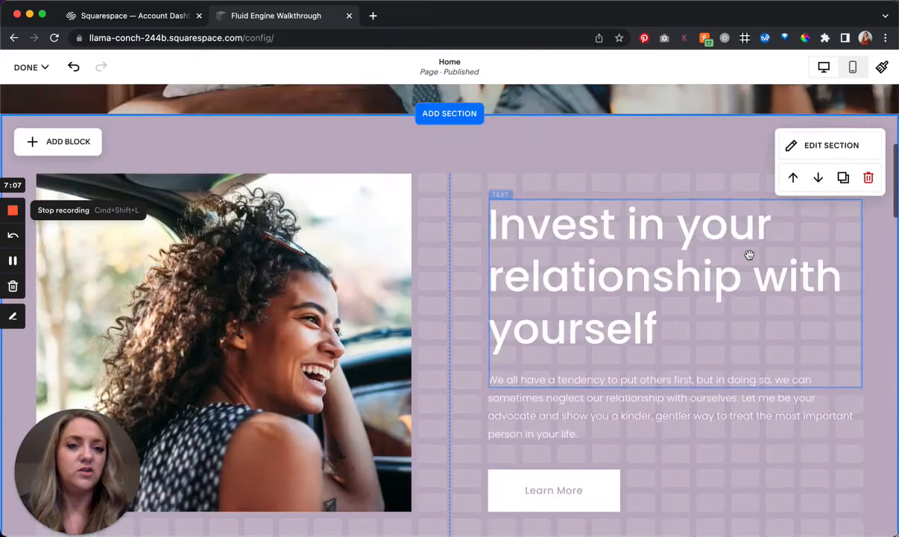
# - Remove the gap between the purple section's grid cells and restore the spaced gap
pyautogui.click(829, 202)
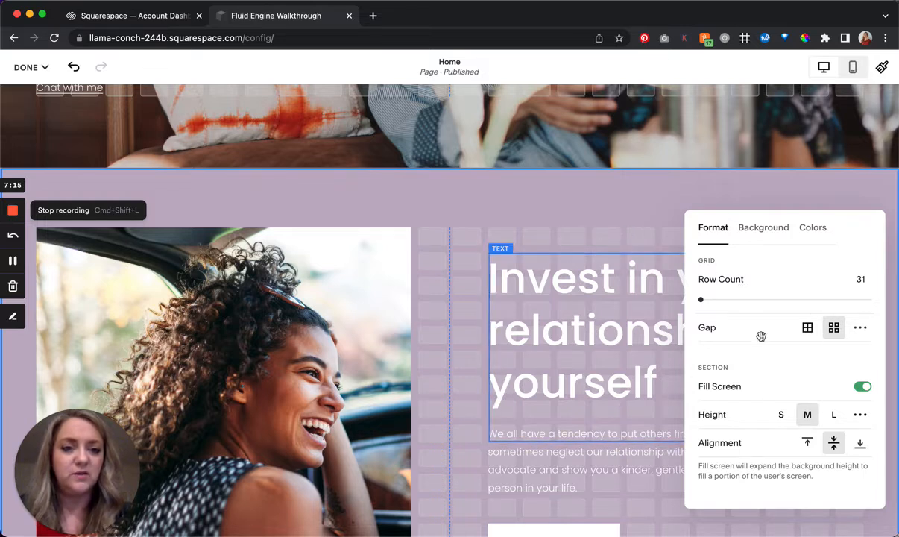
pyautogui.click(807, 328)
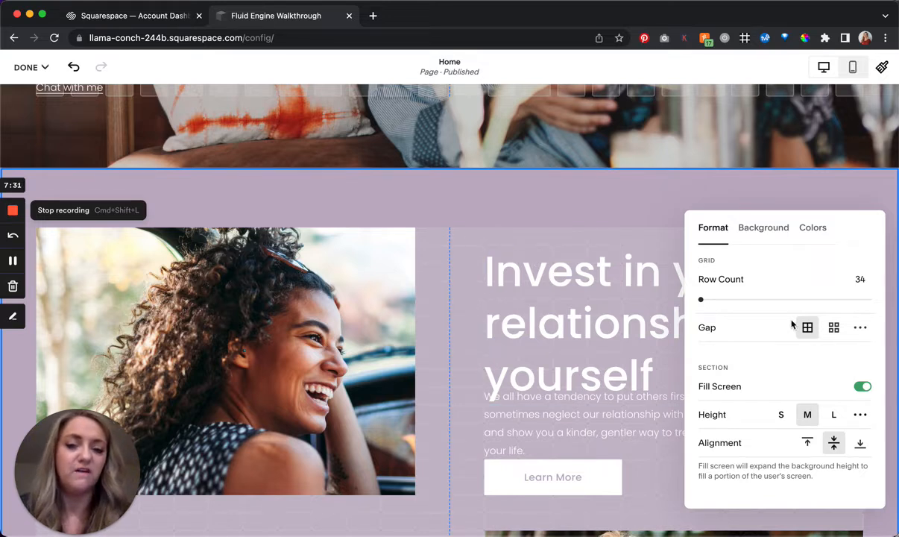
pyautogui.click(834, 329)
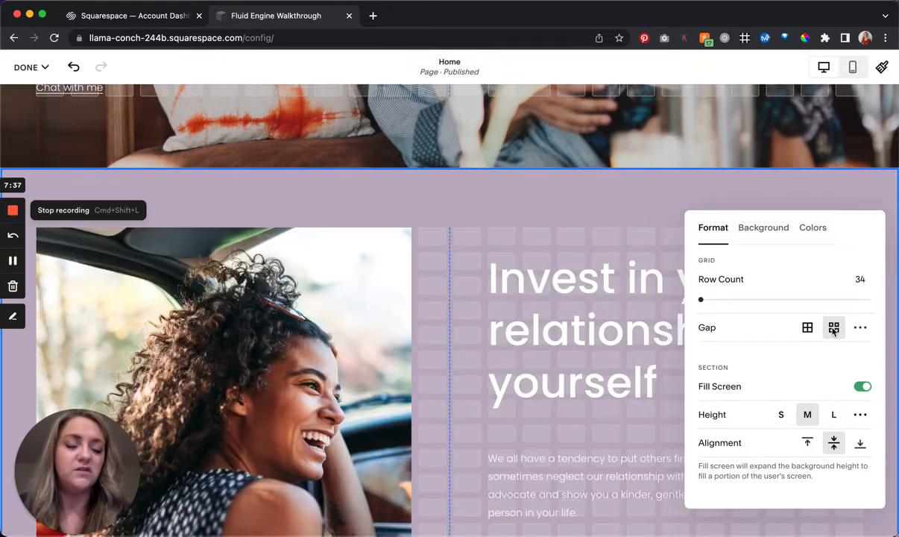
pyautogui.scroll(-3, 582, 240)
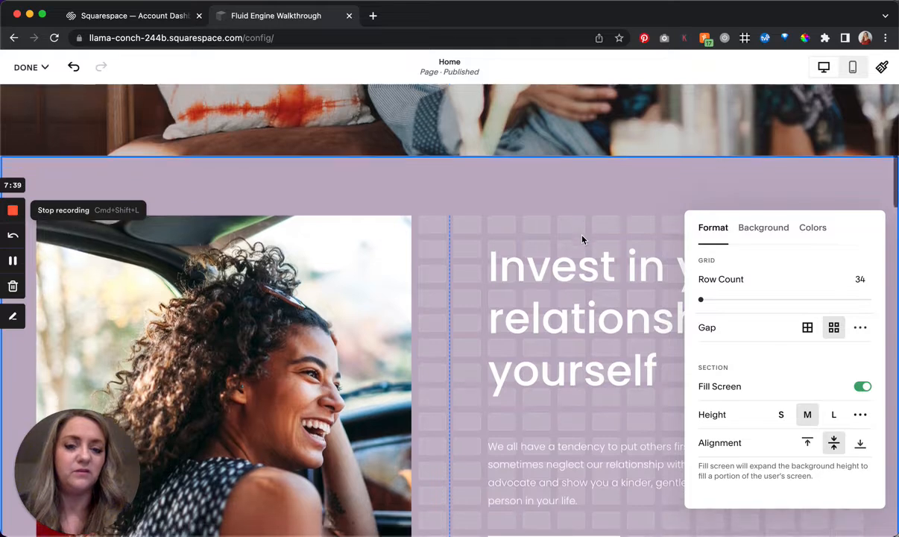
pyautogui.scroll(-2, 583, 235)
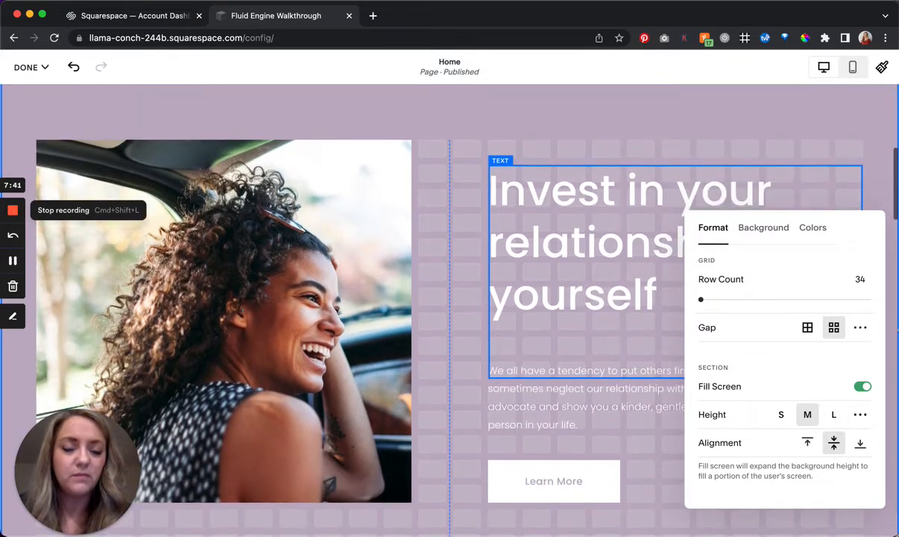
pyautogui.scroll(4, 600, 281)
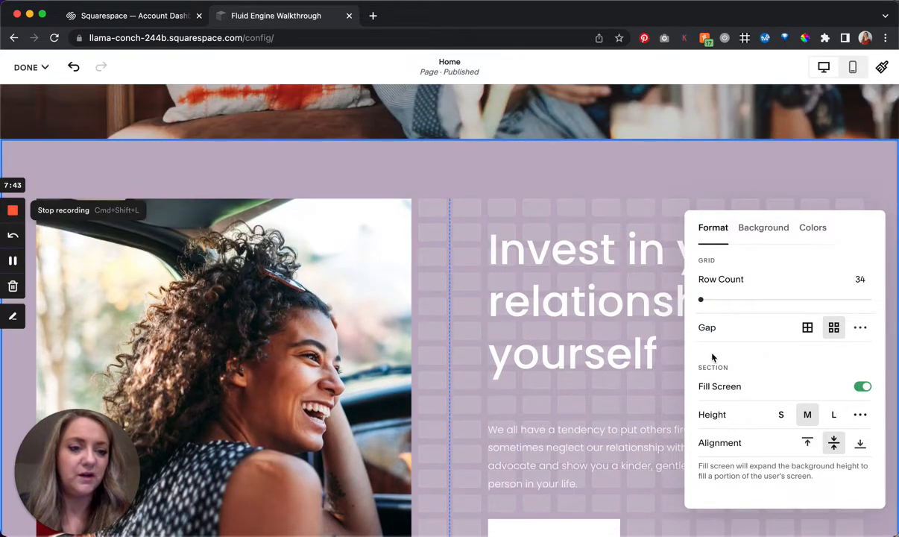
# - Turn the purple section's Fill Screen option off and on again, and set its height to M
pyautogui.click(865, 386)
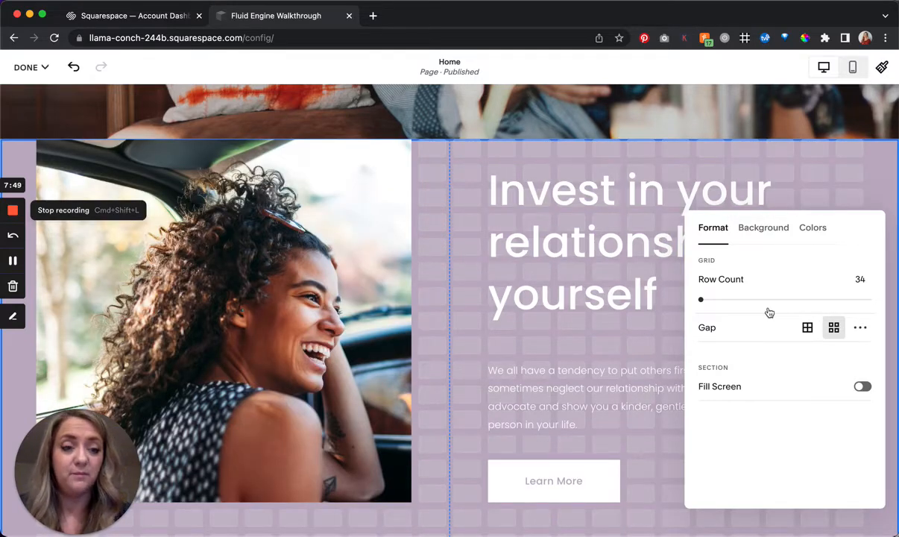
pyautogui.click(862, 387)
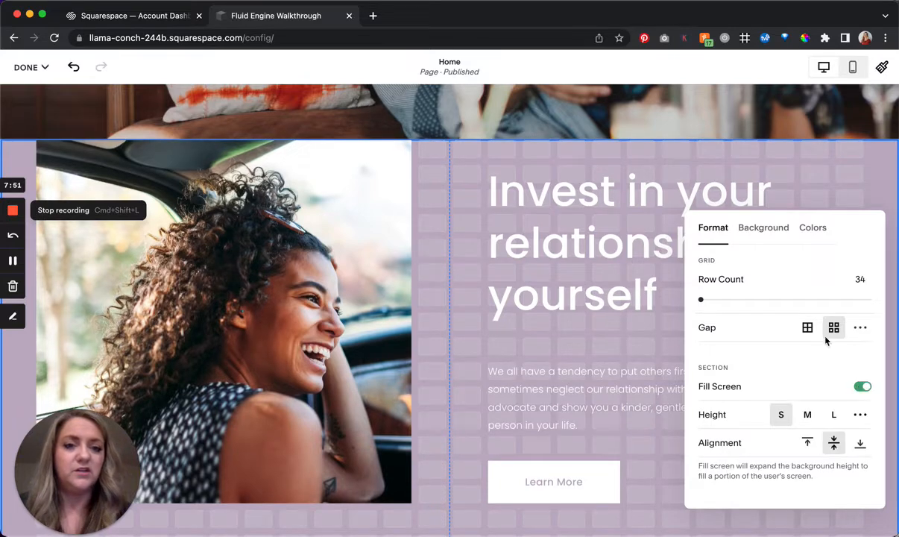
pyautogui.click(808, 416)
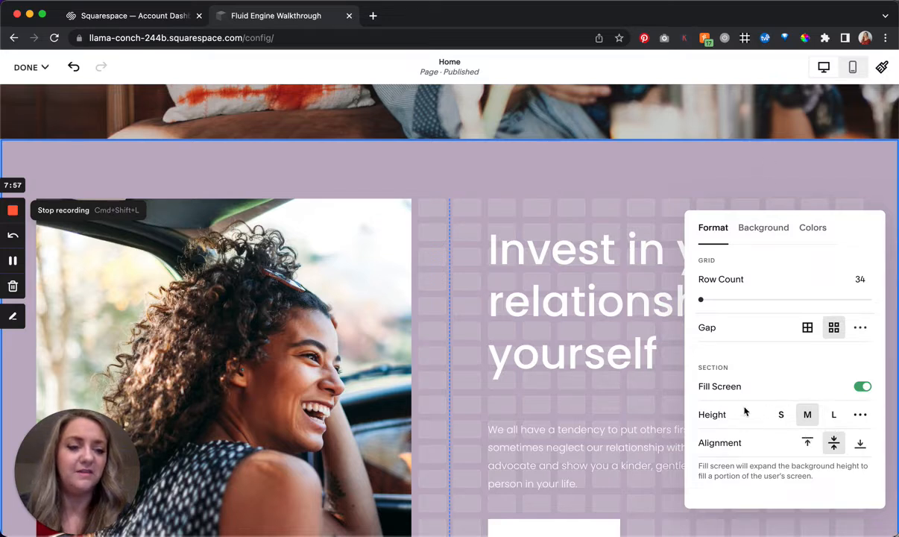
# - Try top and bottom alignment for the purple section's content and return it to middle alignment
pyautogui.click(807, 442)
pyautogui.click(834, 442)
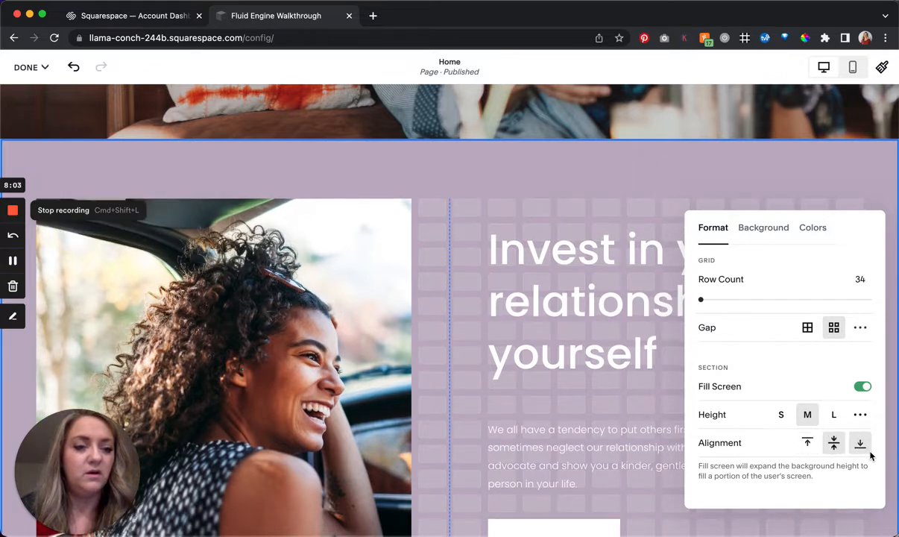
pyautogui.click(860, 446)
pyautogui.click(835, 445)
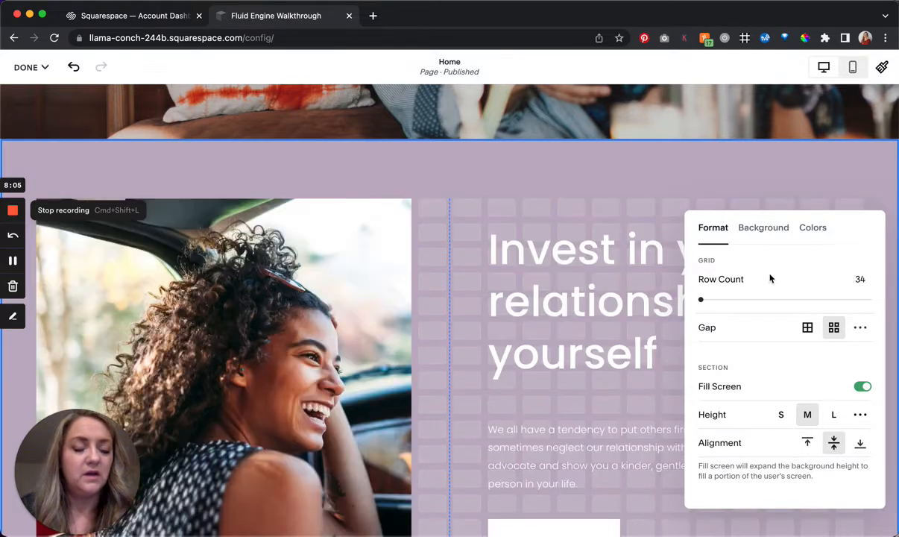
# - Review the purple section's background options and color themes and close its settings
pyautogui.click(764, 230)
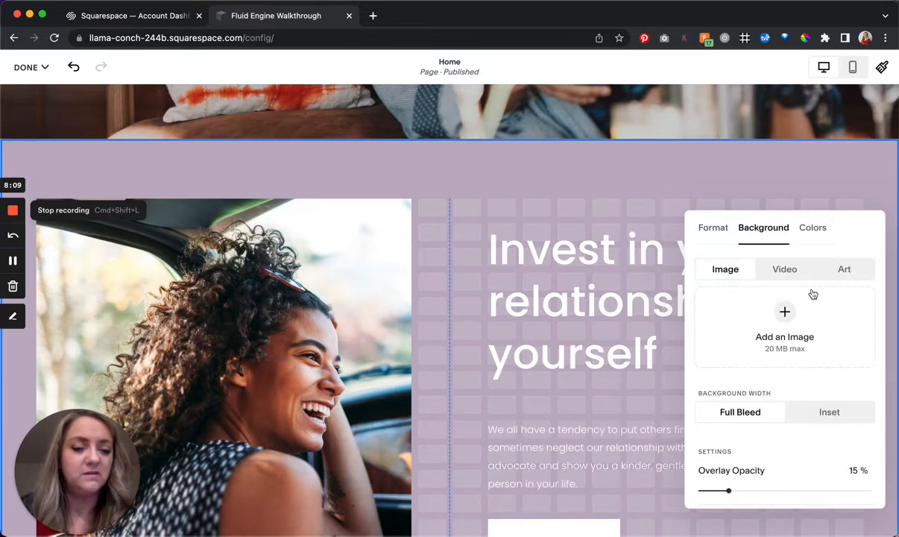
pyautogui.click(812, 229)
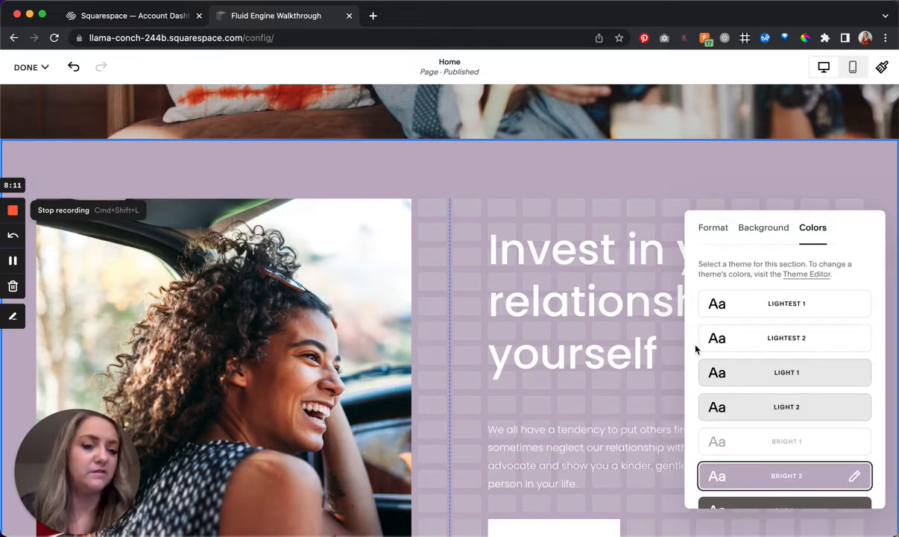
pyautogui.click(584, 181)
pyautogui.scroll(-2, 583, 177)
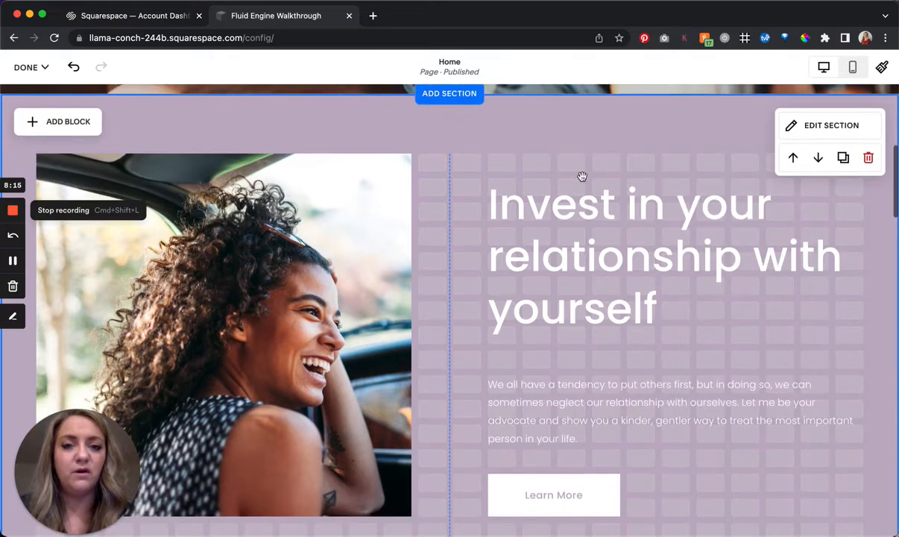
pyautogui.scroll(-1, 583, 177)
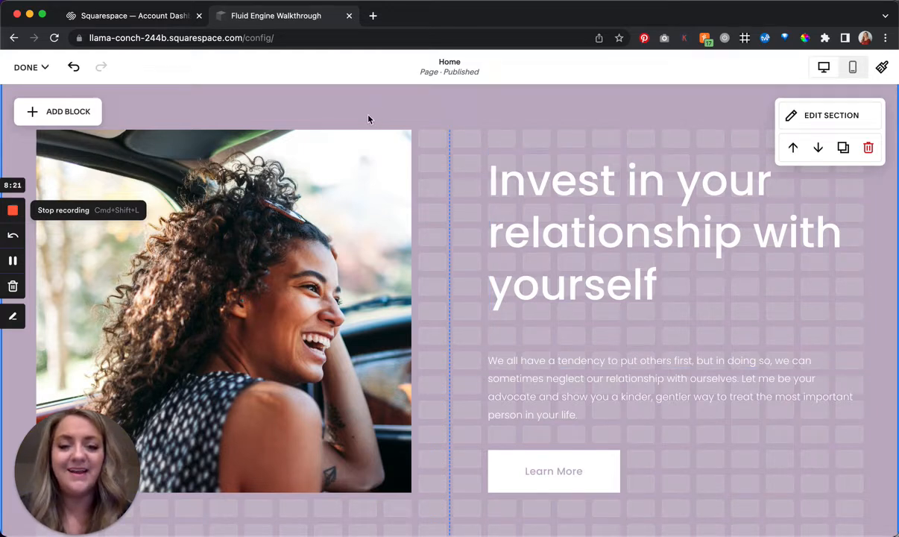
# - Shorten the "Invest in your relationship with yourself" text block so its lower edge sits just below the last heading line
pyautogui.click(618, 295)
pyautogui.moveTo(680, 308); pyautogui.dragTo(680, 307)
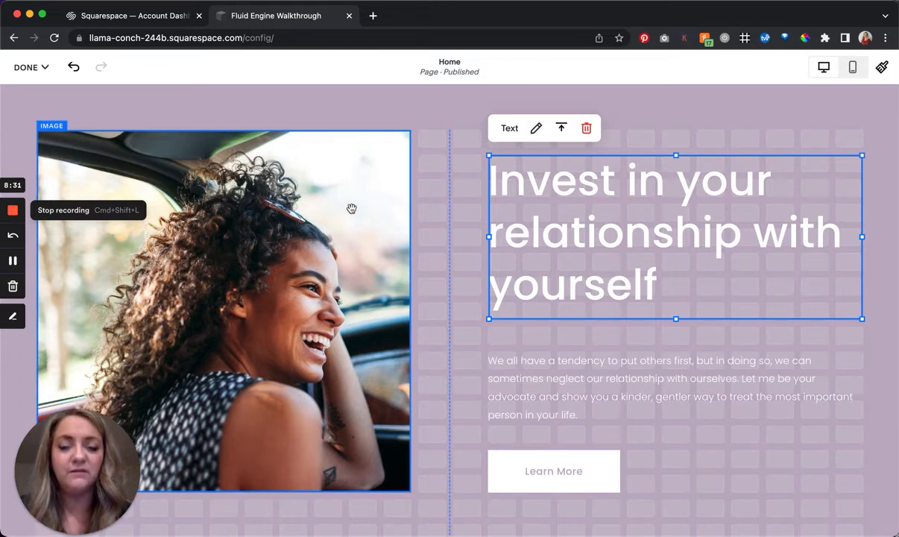
pyautogui.scroll(-2, 317, 212)
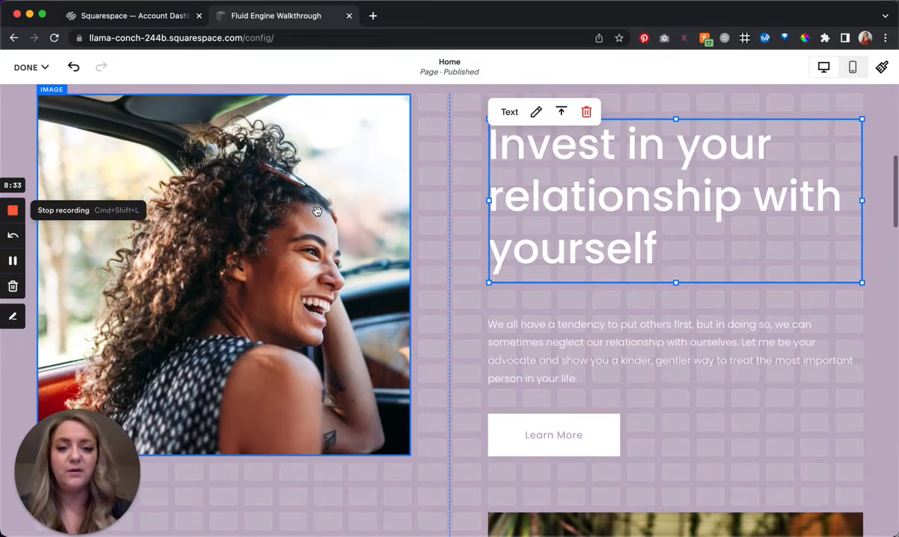
pyautogui.scroll(1, 540, 438)
# - Move the Learn More button onto the lower part of the woman's photo, one grid row above the photo's bottom edge
pyautogui.scroll(-1, 540, 438)
pyautogui.moveTo(545, 447); pyautogui.dragTo(350, 411)
pyautogui.moveTo(282, 429); pyautogui.dragTo(282, 429)
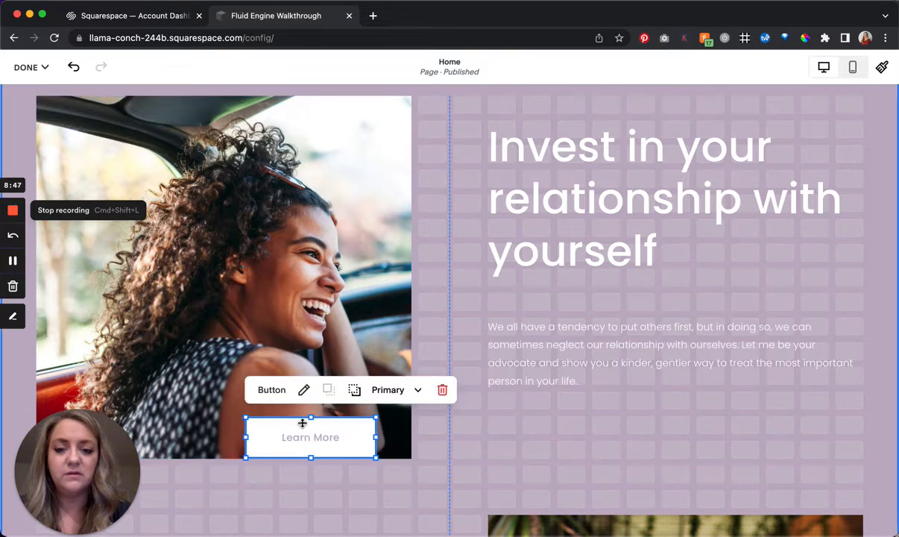
pyautogui.moveTo(359, 415); pyautogui.dragTo(359, 412)
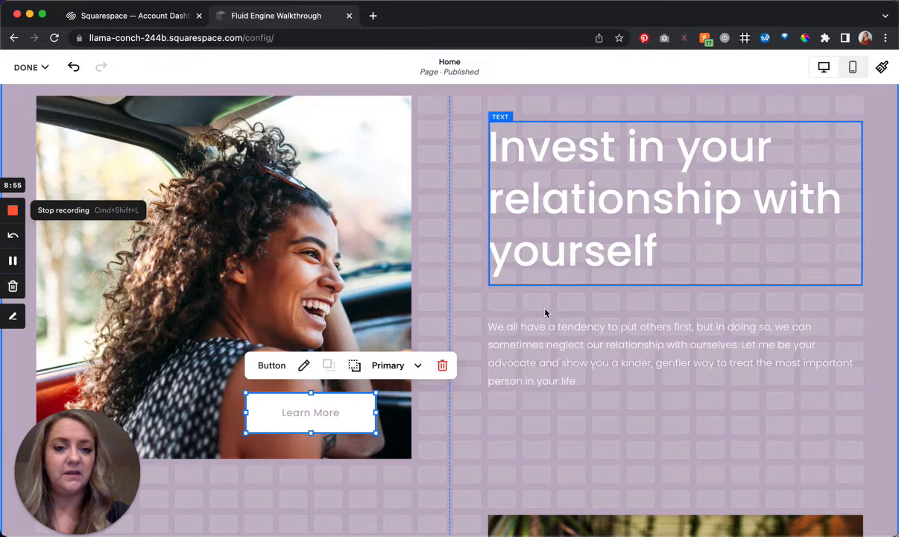
# - Move the "We all have a tendency" paragraph so it overlaps the photo directly above the Learn More button
pyautogui.click(546, 334)
pyautogui.moveTo(546, 334); pyautogui.dragTo(407, 289)
pyautogui.moveTo(338, 304); pyautogui.dragTo(287, 288)
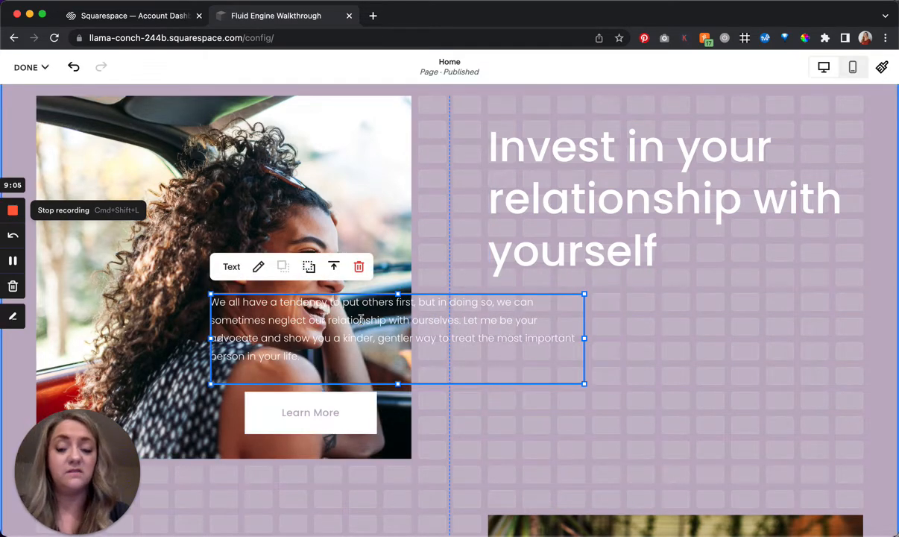
# - Turn on the background of the "We all have a tendency" paragraph block and set its padding to M
pyautogui.click(260, 330)
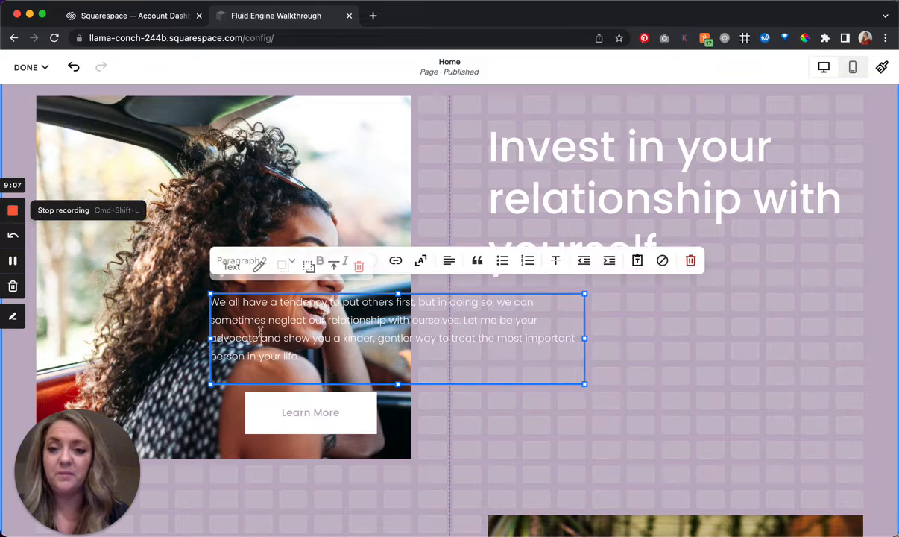
pyautogui.click(267, 376)
pyautogui.click(277, 355)
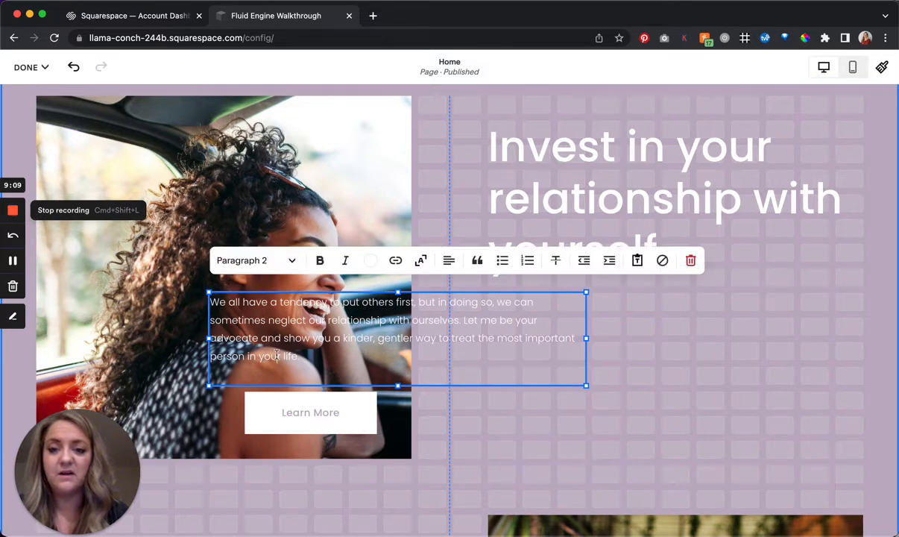
pyautogui.click(265, 291)
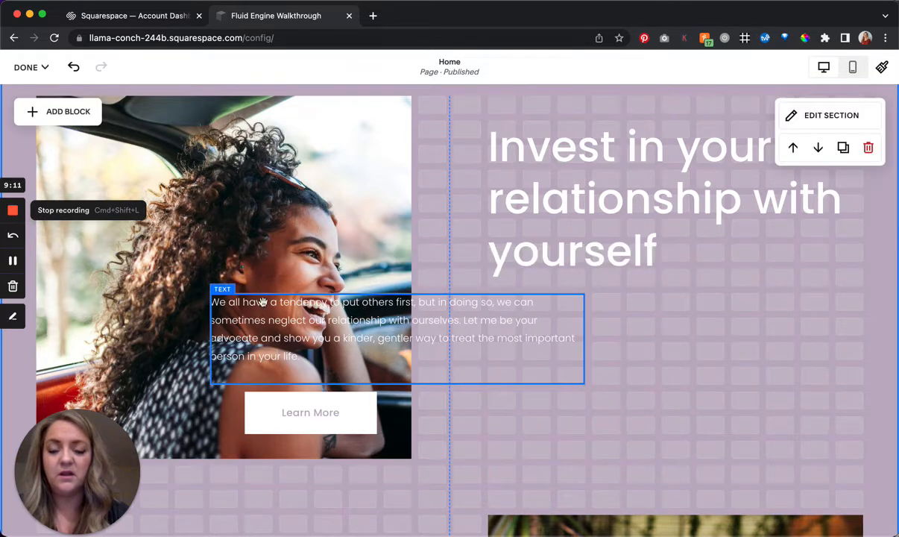
pyautogui.click(265, 298)
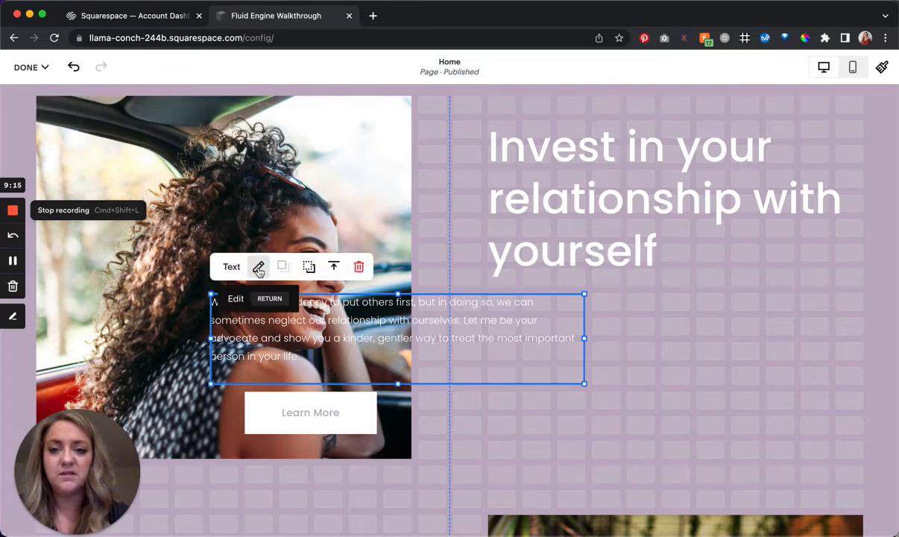
pyautogui.click(259, 268)
pyautogui.click(780, 280)
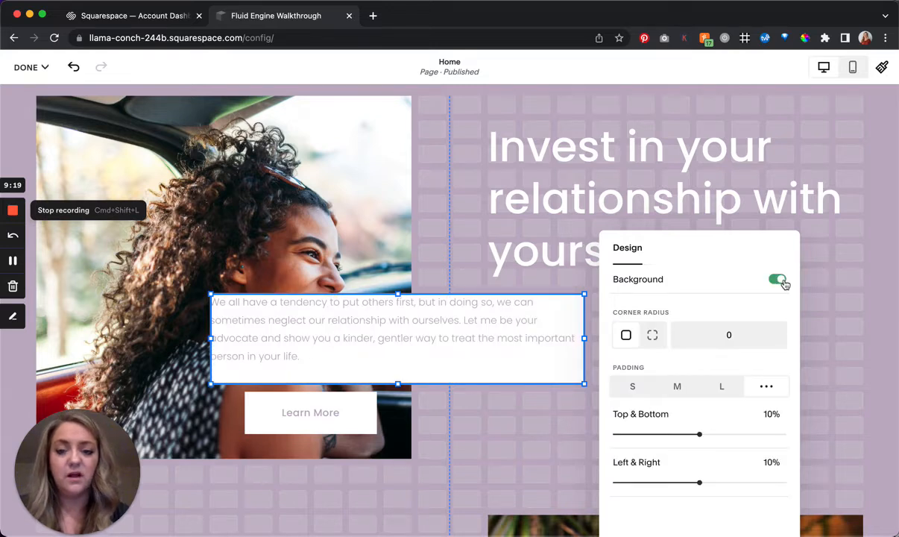
pyautogui.click(675, 390)
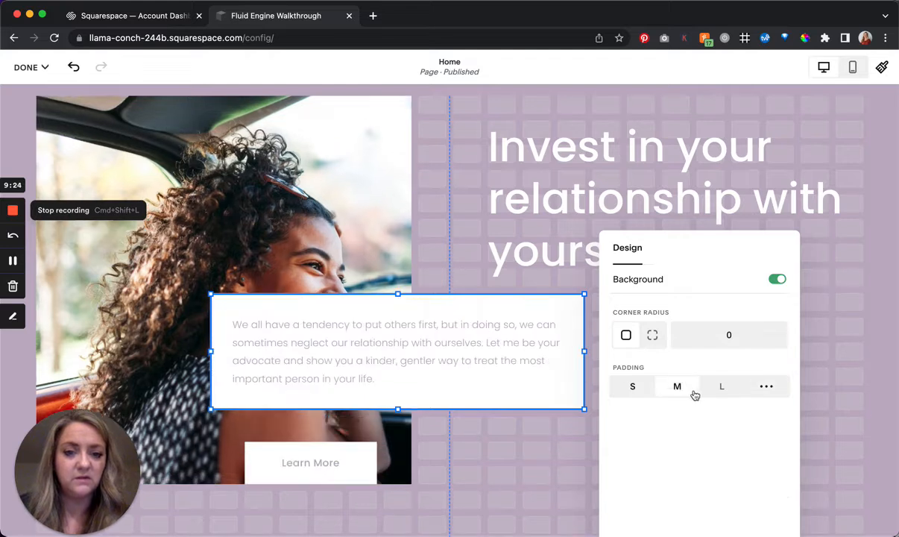
# - Try a corner radius of 50 on the paragraph block's background, reset it to 0, and close the design settings
pyautogui.click(652, 335)
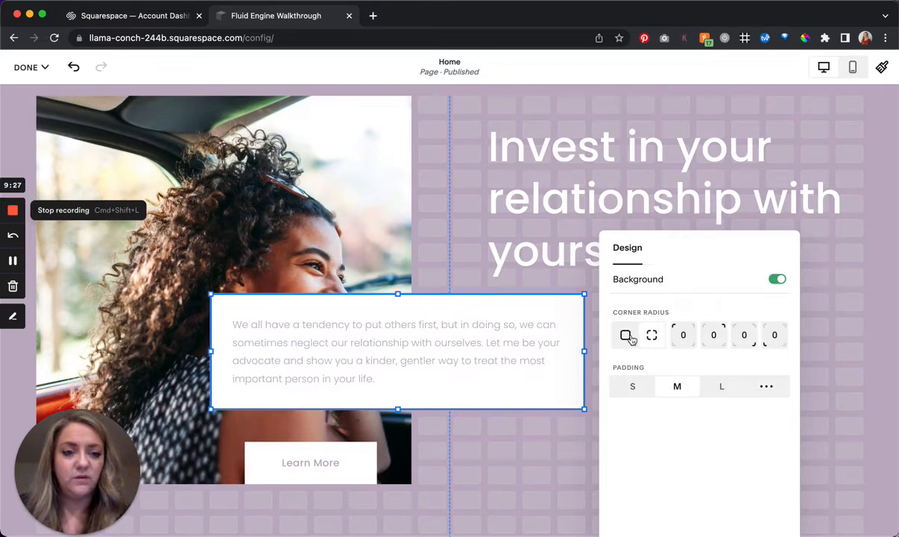
pyautogui.click(627, 335)
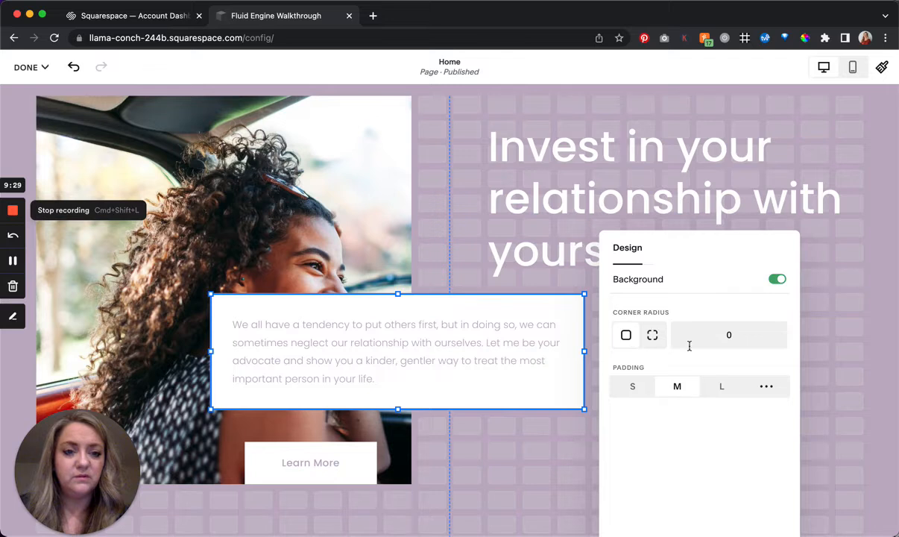
pyautogui.moveTo(735, 347); pyautogui.dragTo(719, 338)
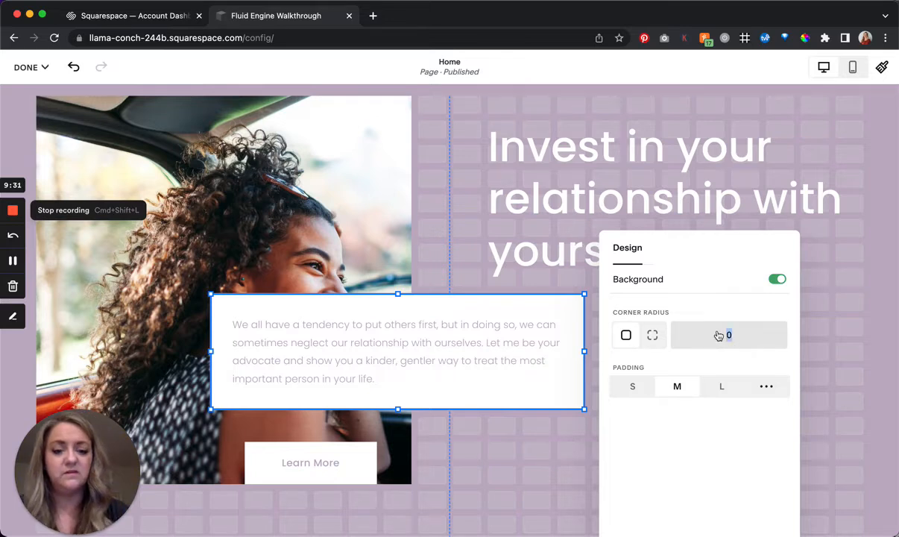
pyautogui.write('50')
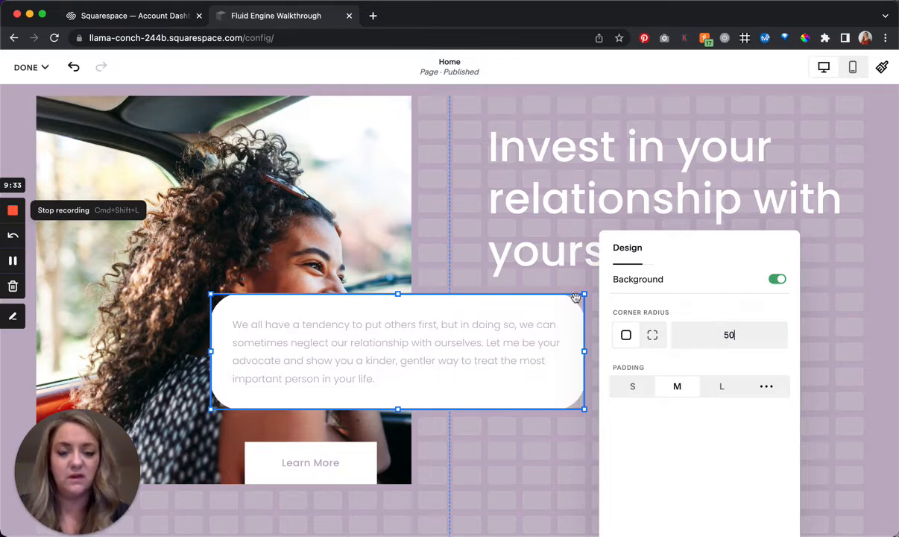
pyautogui.doubleClick(728, 337)
pyautogui.write('0')
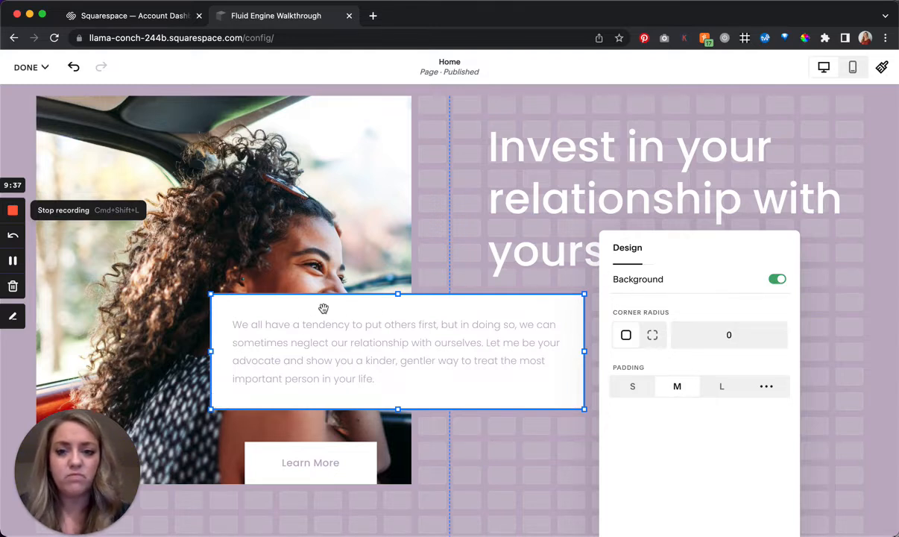
pyautogui.click(375, 321)
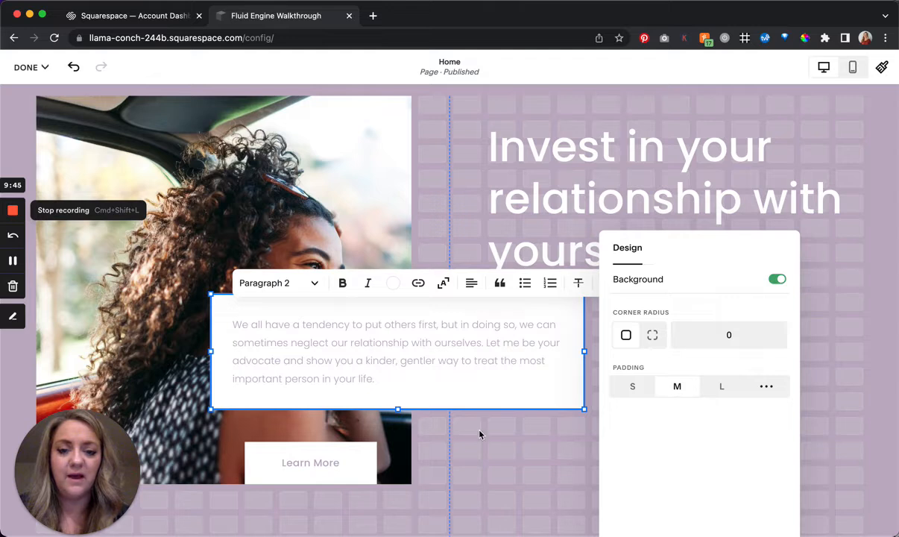
pyautogui.press('Escape')
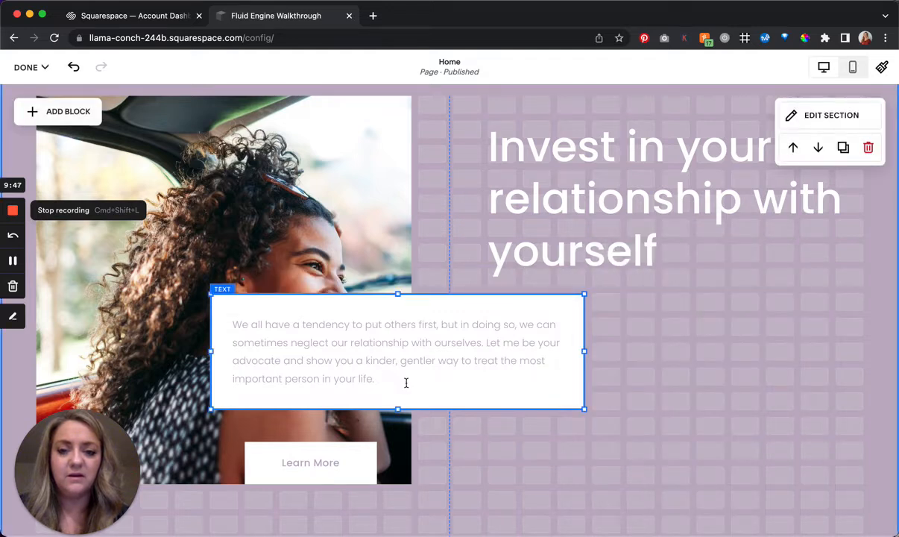
# - Align the paragraph vertically to the middle of its block, then send the block behind the photo and bring it forward again
pyautogui.click(333, 266)
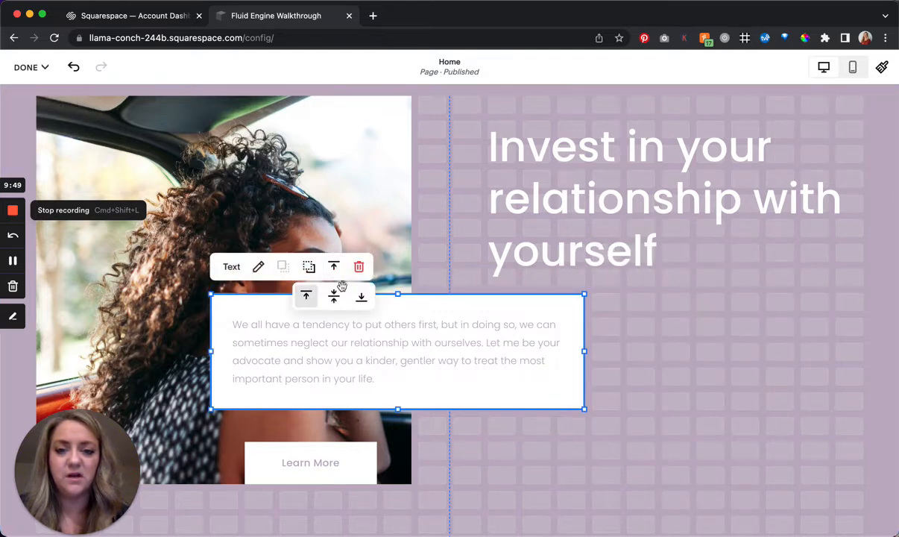
pyautogui.click(335, 297)
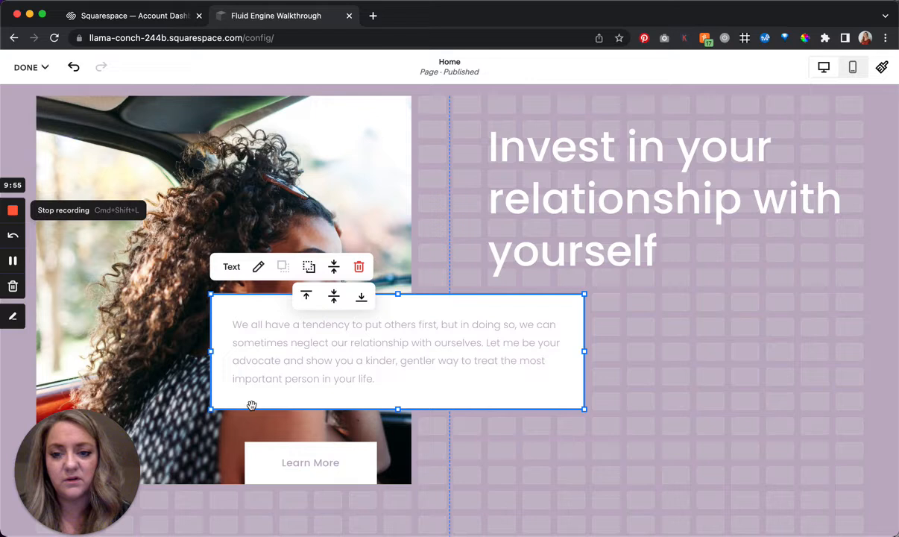
pyautogui.click(309, 268)
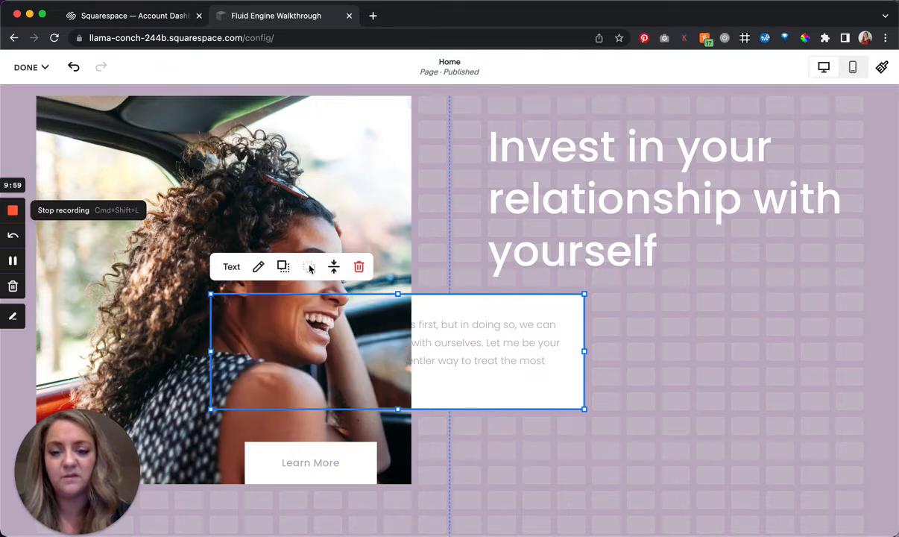
pyautogui.click(283, 266)
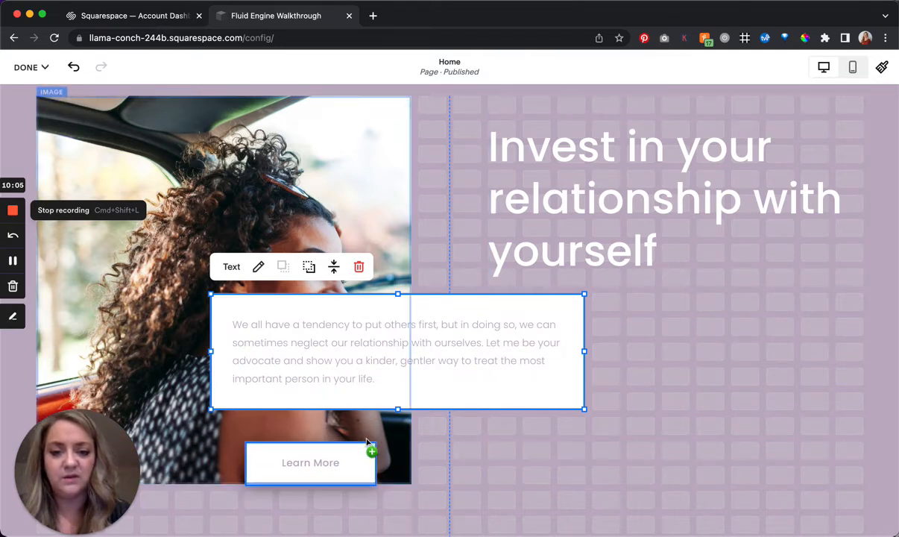
# - Move the Learn More button up beneath the white paragraph block, with its right edge on the photo's right edge
pyautogui.moveTo(356, 429); pyautogui.dragTo(363, 425)
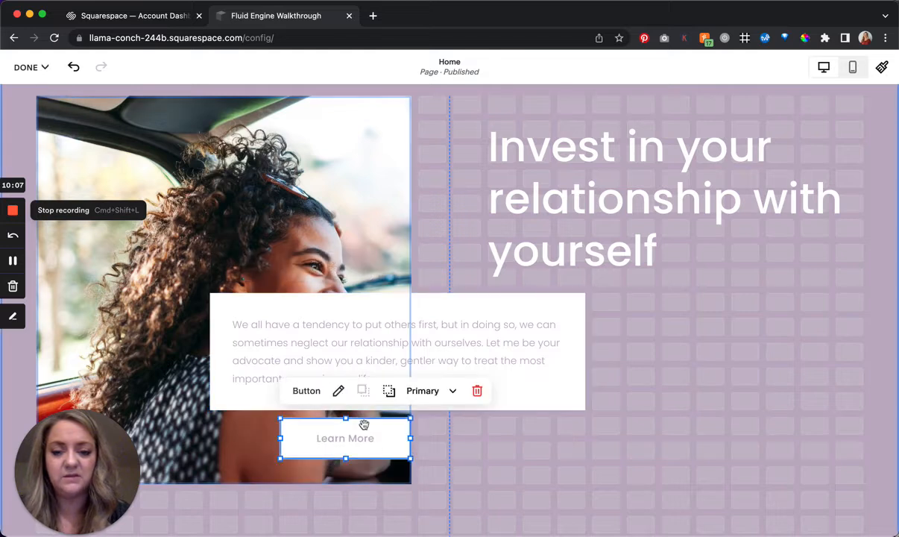
pyautogui.click(439, 241)
# - Shift the woman's photo to the page's left edge and enlarge it from its lower-right corner to the section's vertical center line
pyautogui.click(120, 270)
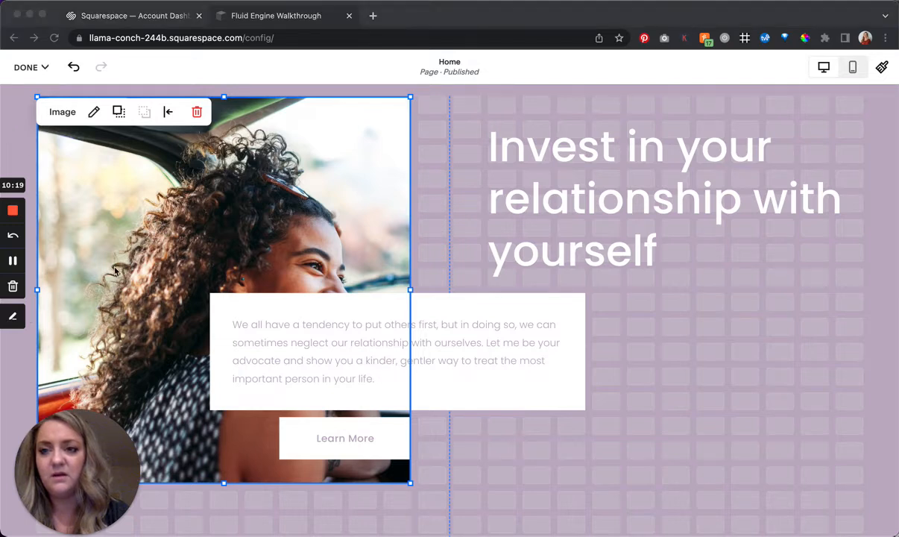
pyautogui.click(143, 201)
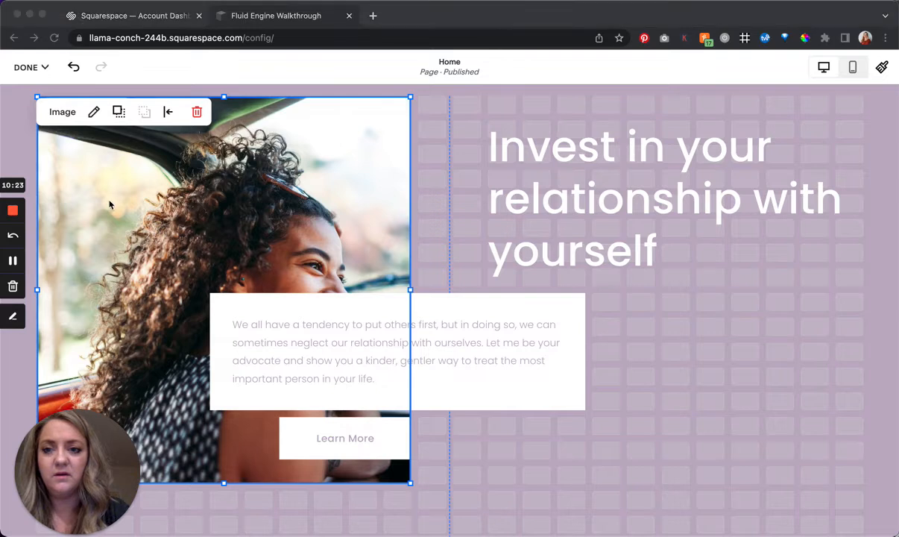
pyautogui.click(46, 152)
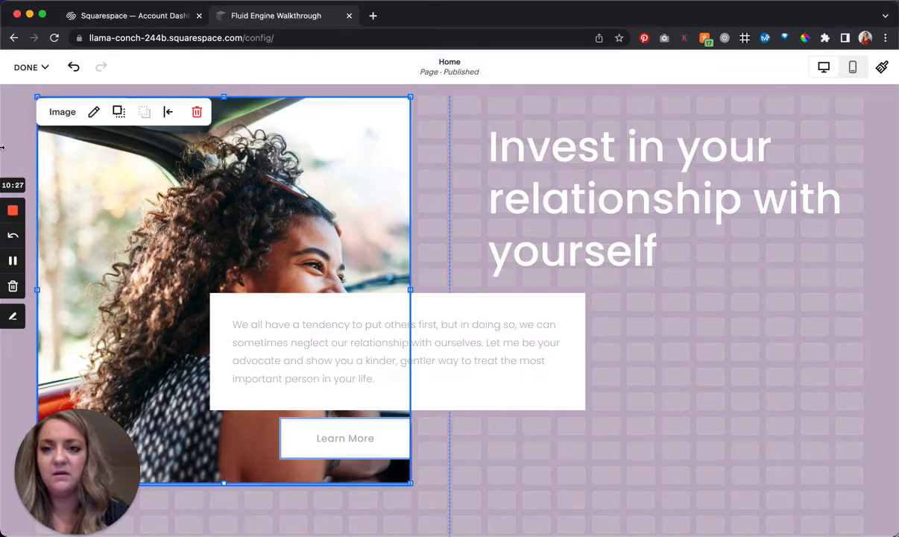
pyautogui.press('Left')
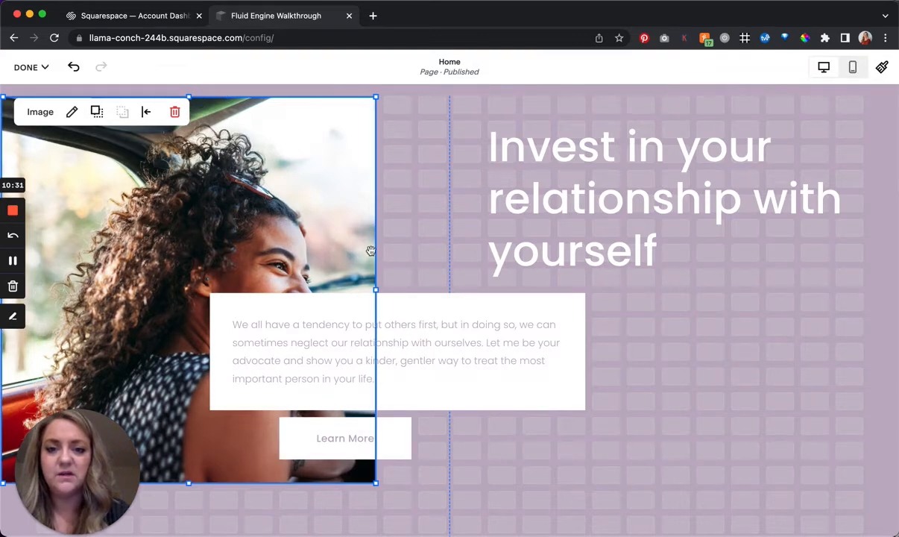
pyautogui.scroll(2, 387, 371)
pyautogui.scroll(-5, 383, 375)
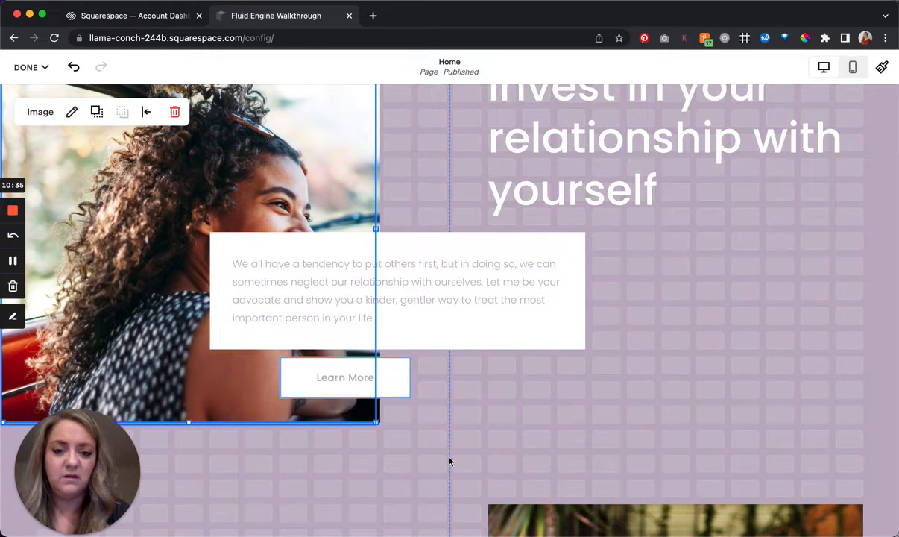
pyautogui.moveTo(376, 423); pyautogui.dragTo(447, 446)
pyautogui.scroll(2, 721, 385)
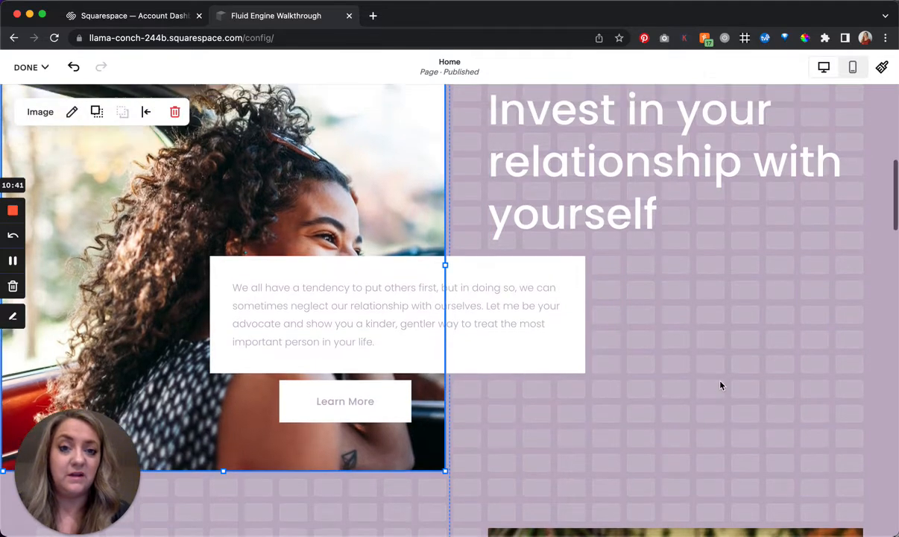
# - Remove the grid gap in the purple section, turn off Fill Screen, and close the section settings
pyautogui.click(737, 276)
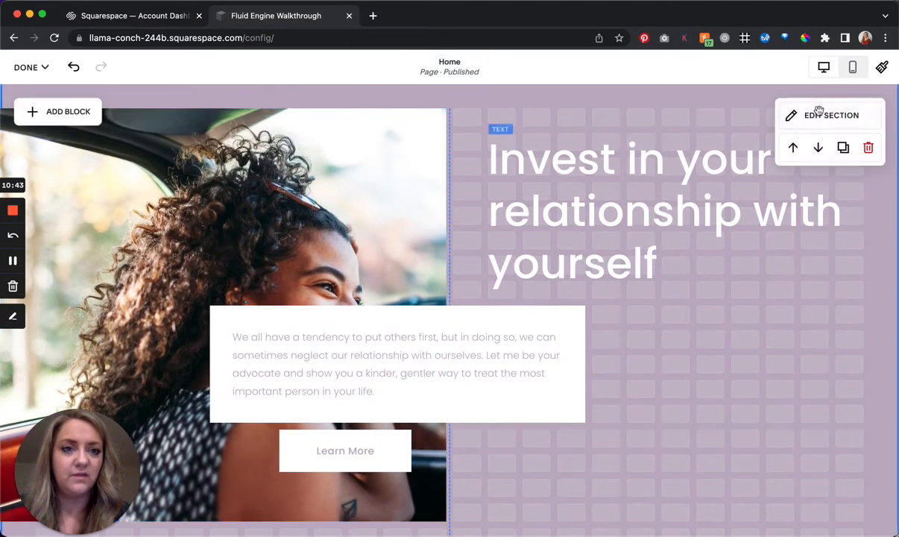
pyautogui.click(820, 115)
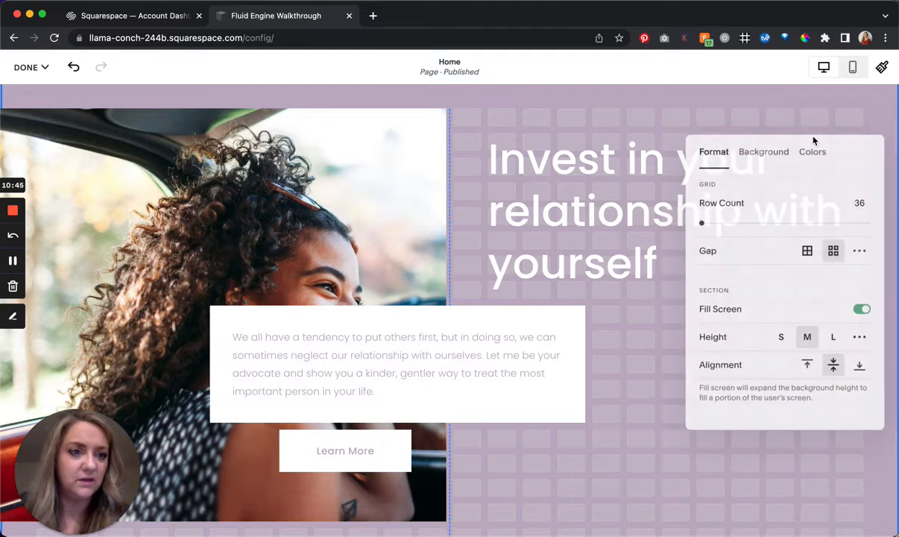
pyautogui.click(813, 255)
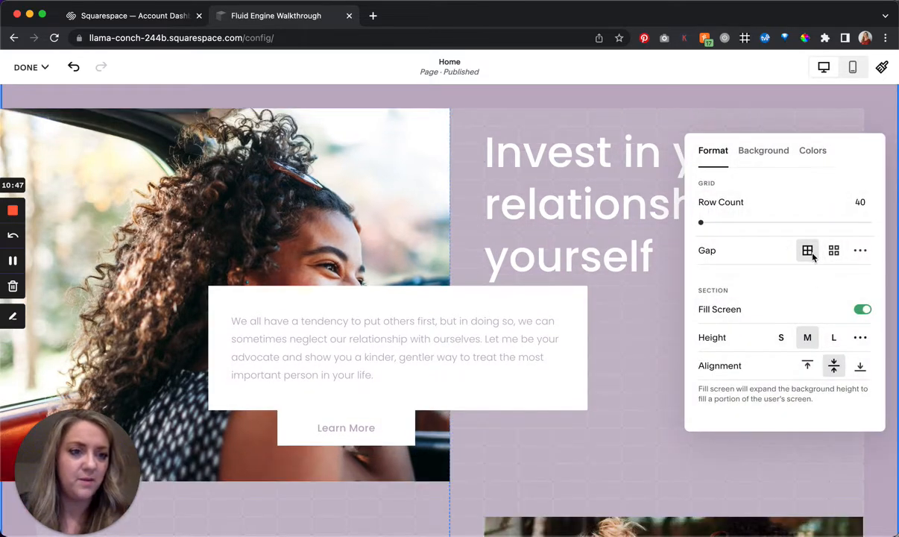
pyautogui.click(862, 310)
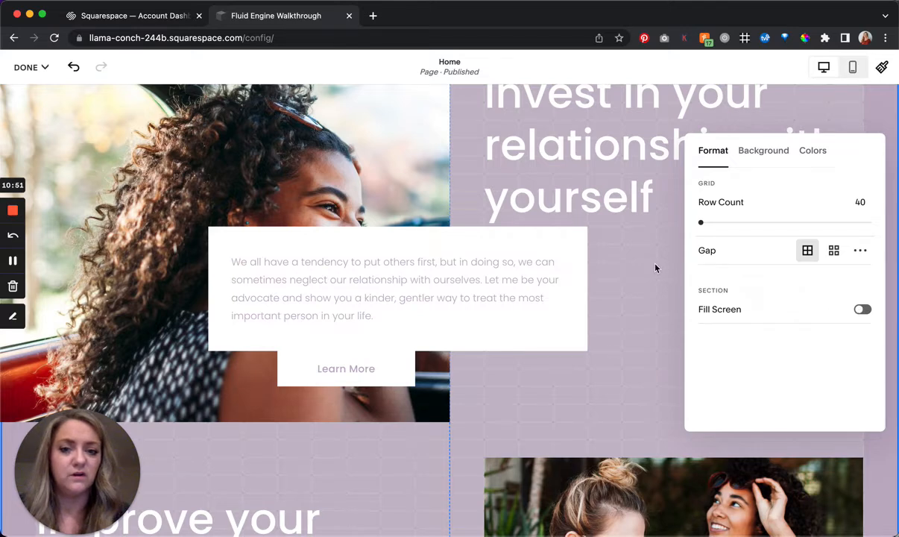
pyautogui.click(656, 267)
pyautogui.scroll(3, 654, 265)
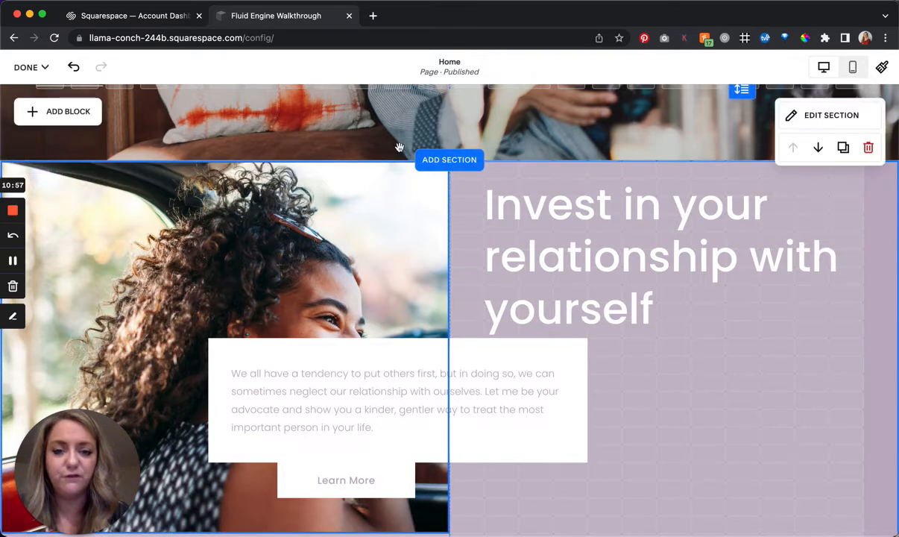
# - Move the photo of the two women one column right to the page's edge and one grid row up
pyautogui.scroll(-3, 402, 206)
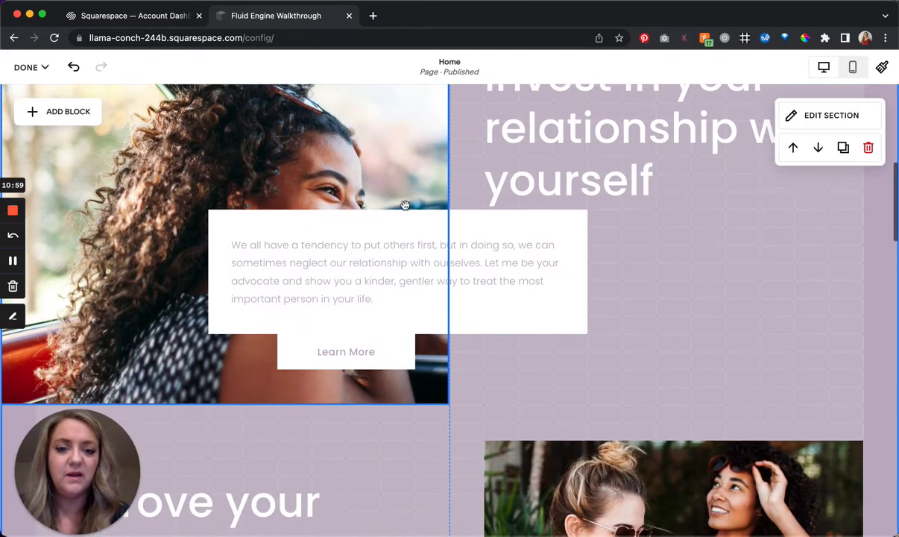
pyautogui.scroll(-12, 405, 205)
pyautogui.scroll(8, 589, 212)
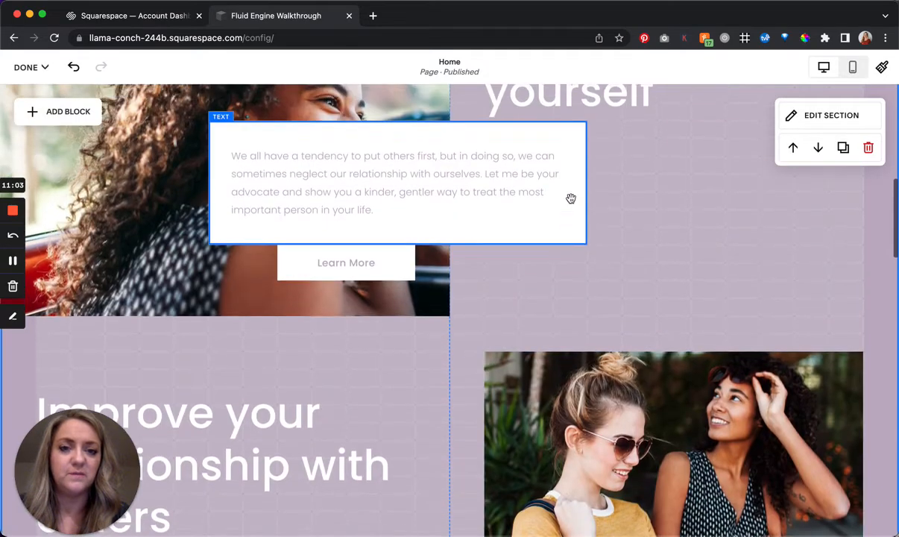
pyautogui.scroll(1, 571, 199)
pyautogui.click(771, 409)
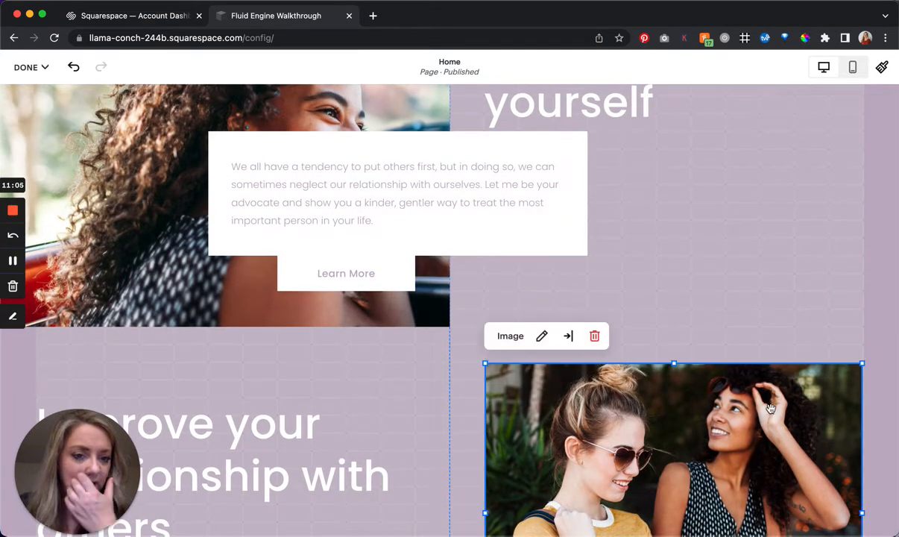
pyautogui.moveTo(828, 402); pyautogui.dragTo(871, 396)
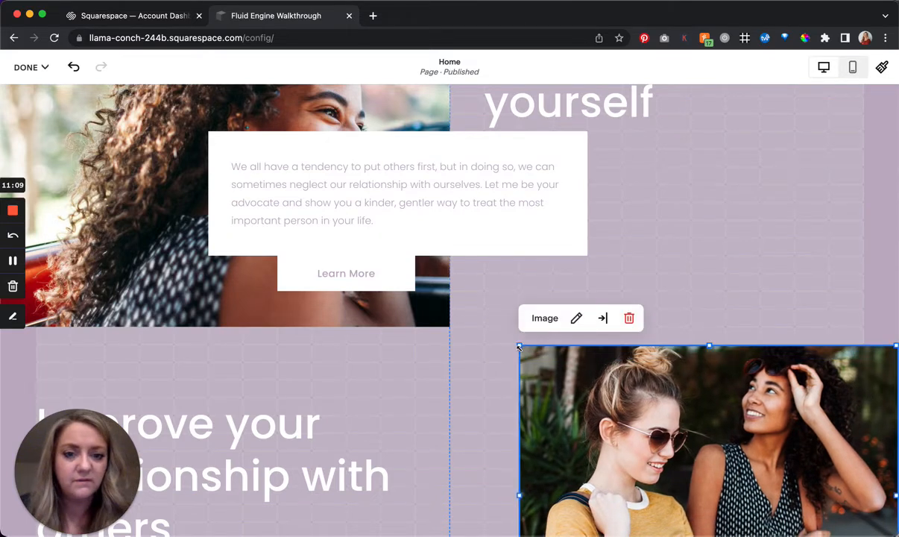
# - Enlarge the two women's photo to the center line and the first photo's lower edge, and extend it down to the section's bottom
pyautogui.moveTo(468, 339); pyautogui.dragTo(451, 326)
pyautogui.scroll(-5, 590, 373)
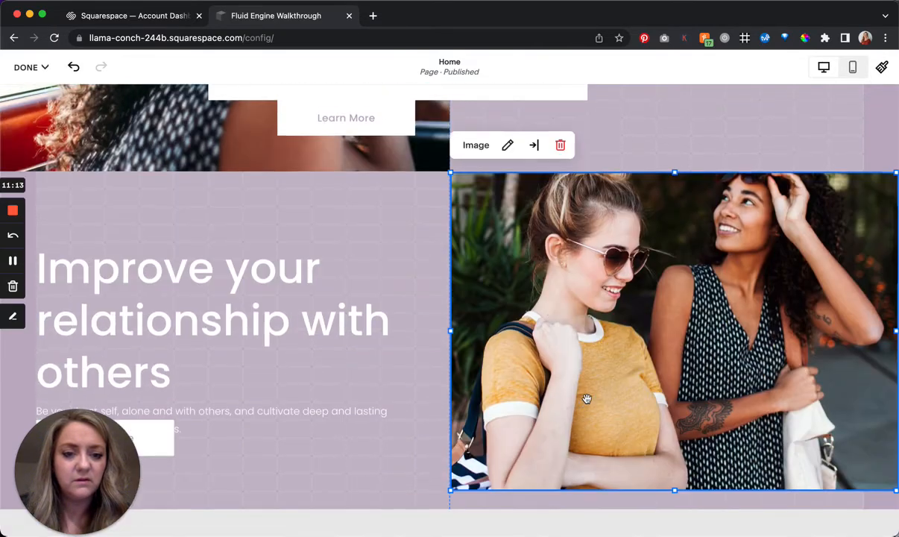
pyautogui.moveTo(675, 380); pyautogui.dragTo(675, 405)
pyautogui.scroll(5, 686, 336)
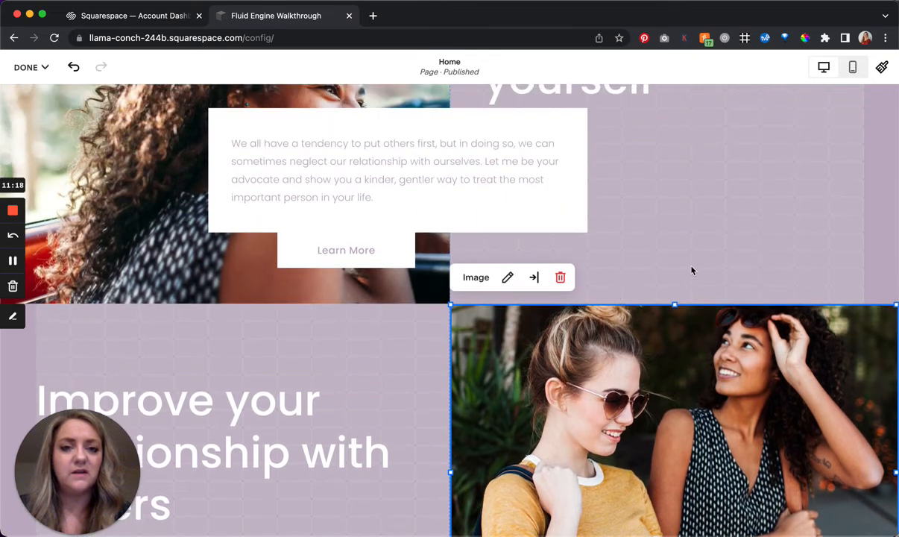
# - Review the design settings of the white paragraph block overlapping the woman's photo, and close them
pyautogui.click(692, 268)
pyautogui.scroll(5, 691, 265)
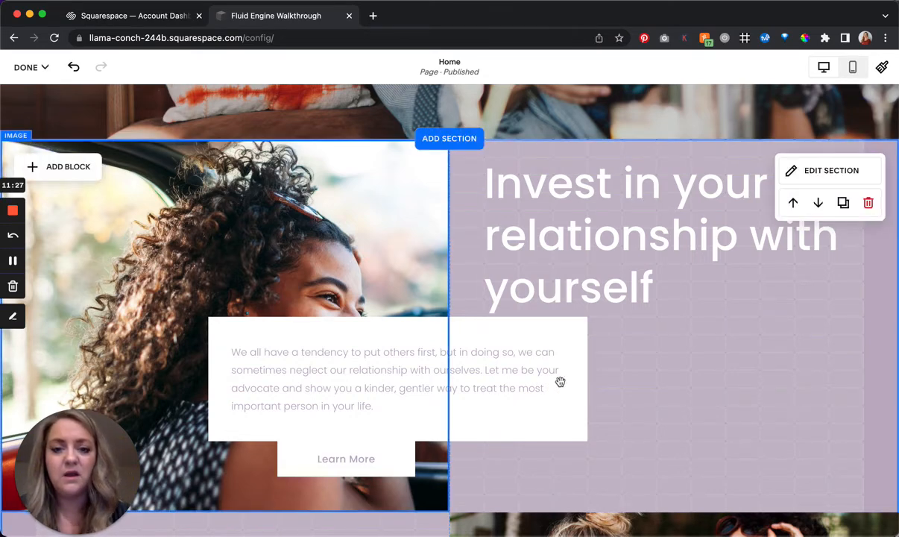
pyautogui.click(507, 362)
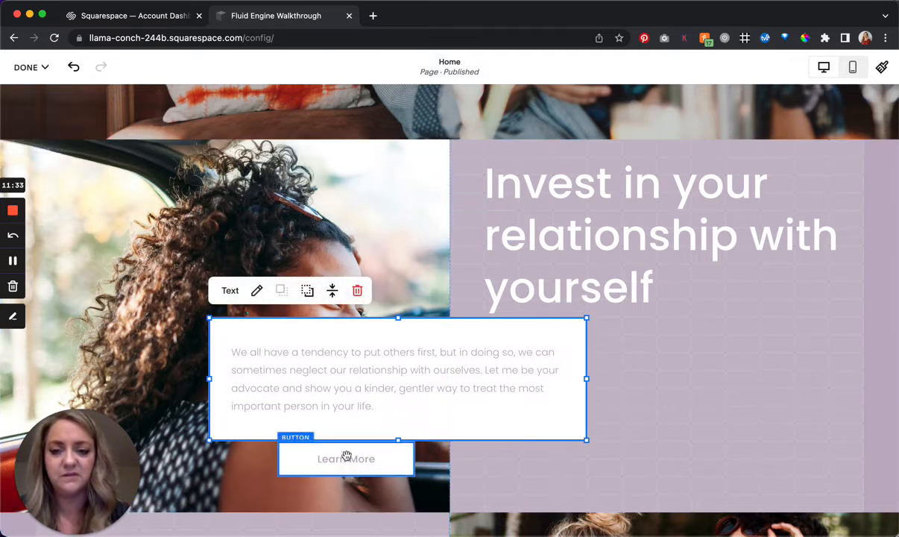
pyautogui.click(257, 291)
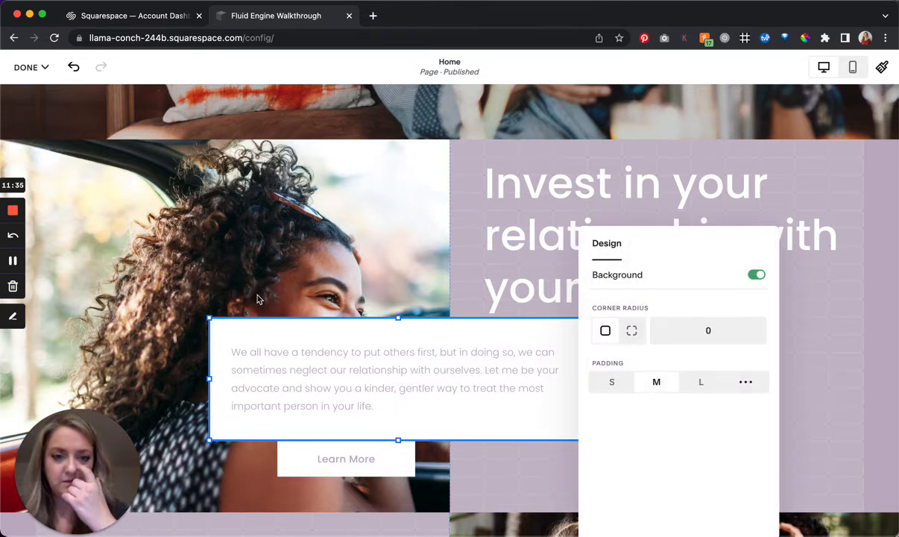
pyautogui.click(510, 250)
pyautogui.click(397, 386)
pyautogui.press('BackSpace')
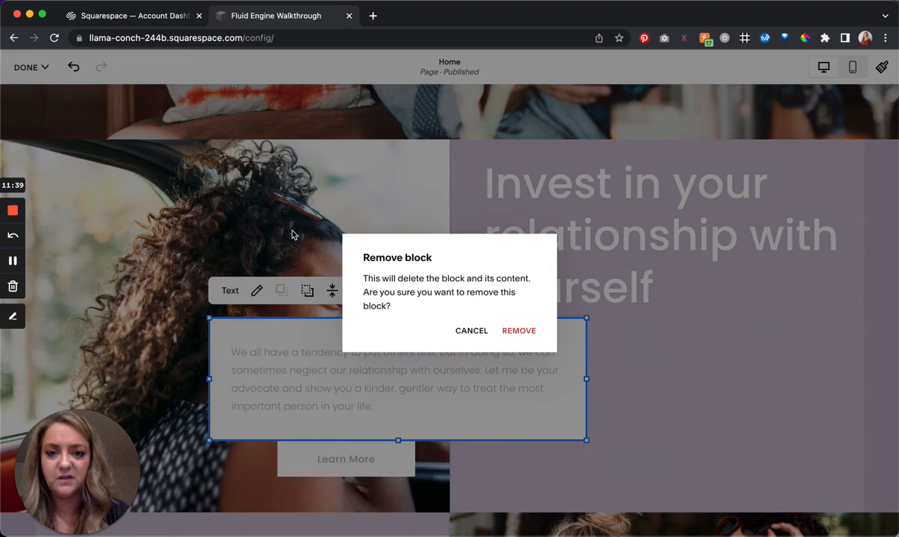
pyautogui.click(470, 331)
# - Try the layer order controls on the woman's photo and set its alignment to center
pyautogui.click(338, 203)
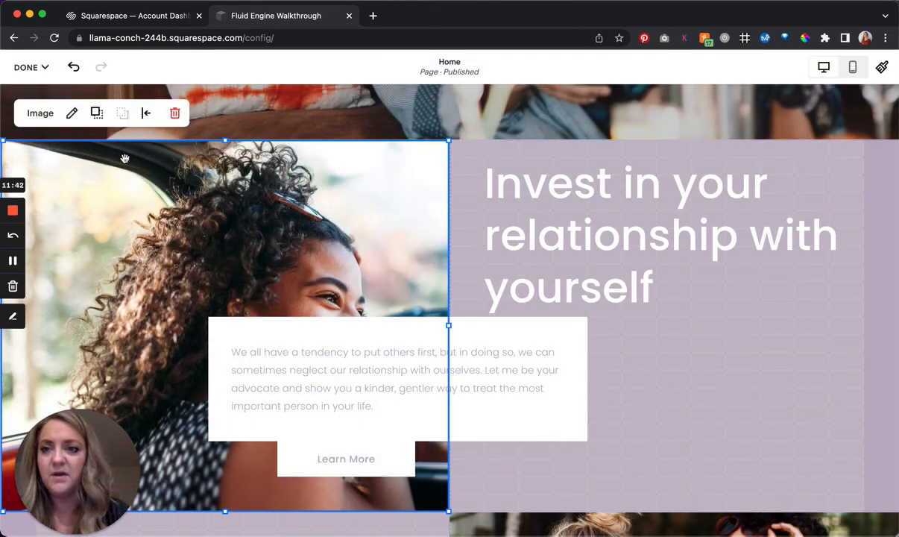
pyautogui.click(96, 113)
pyautogui.click(123, 115)
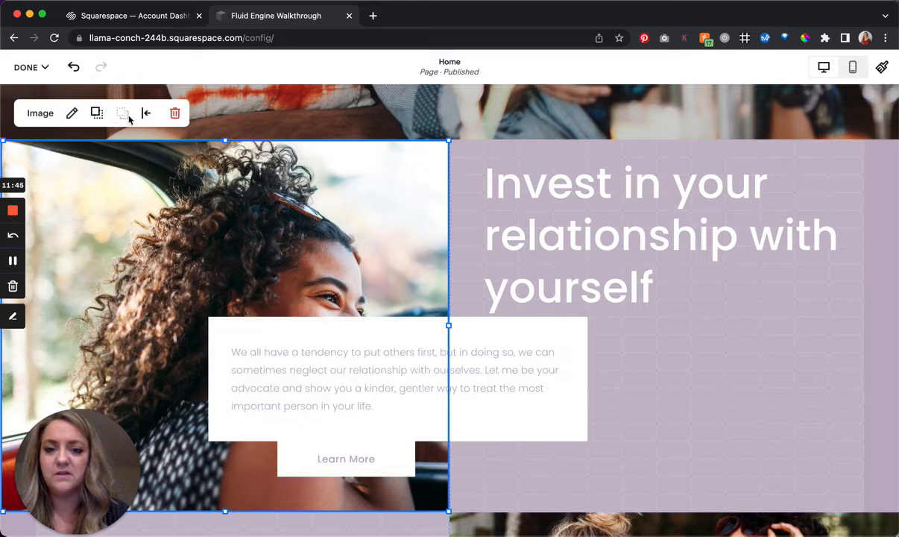
pyautogui.click(148, 115)
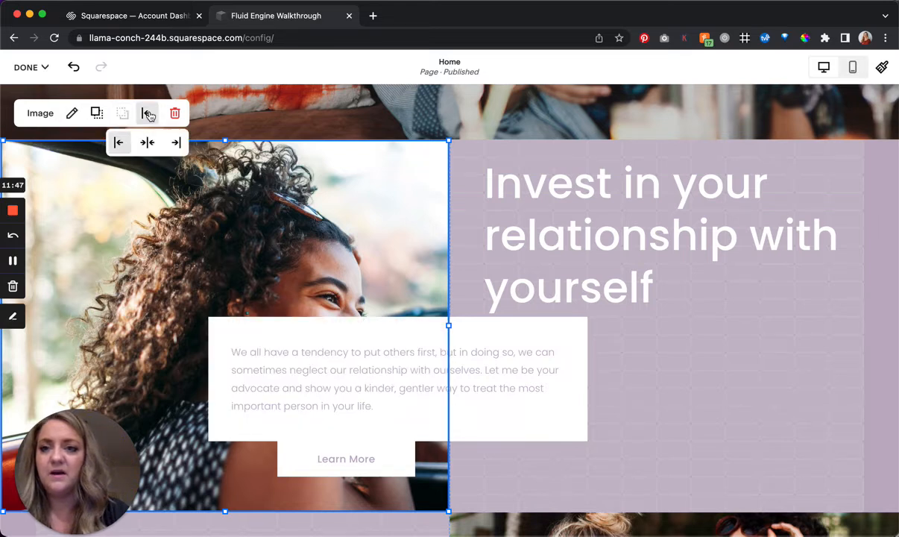
pyautogui.click(147, 142)
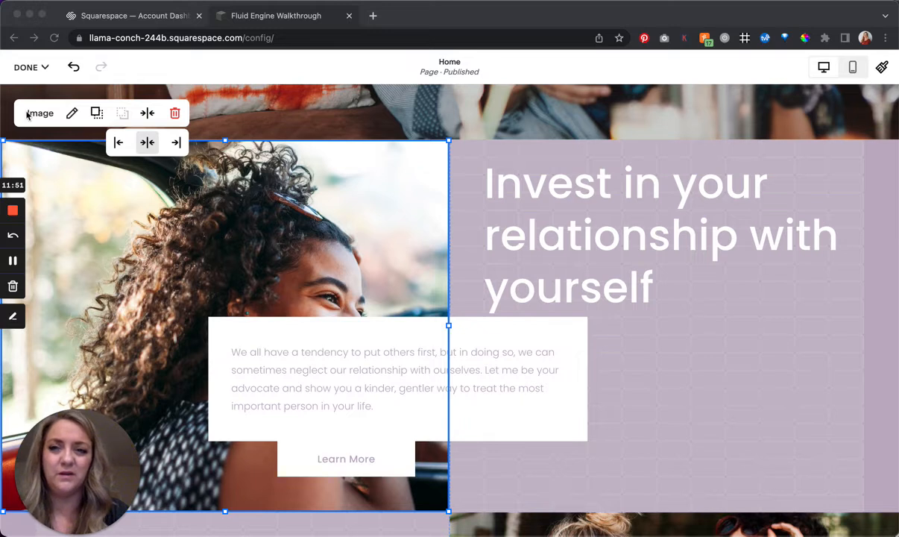
# - Try the Fit display option on the woman's photo and switch it back to Fill
pyautogui.click(73, 116)
pyautogui.click(72, 114)
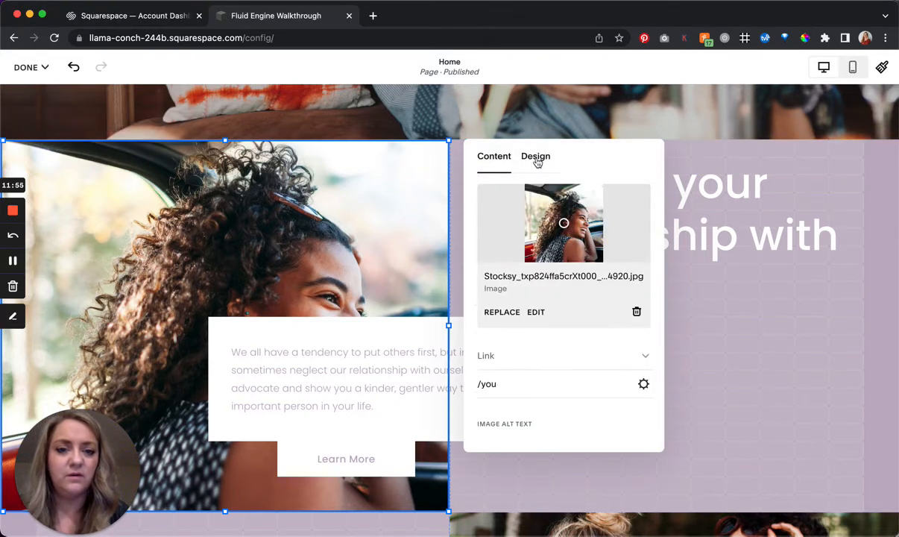
pyautogui.click(537, 161)
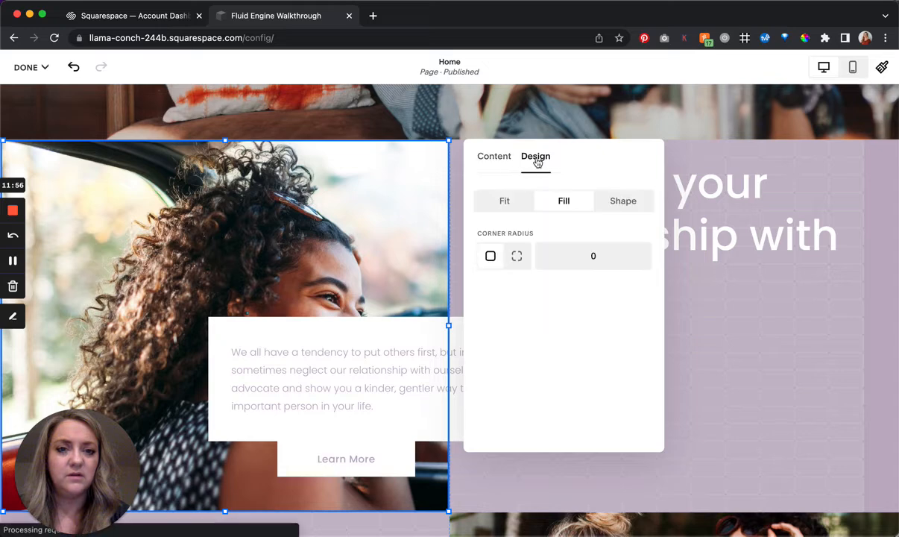
pyautogui.click(504, 209)
pyautogui.click(563, 203)
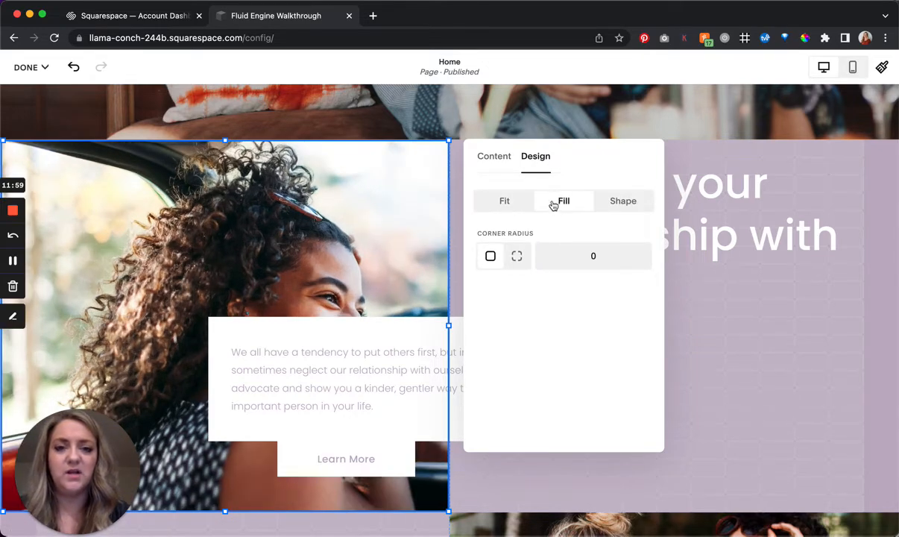
pyautogui.click(506, 202)
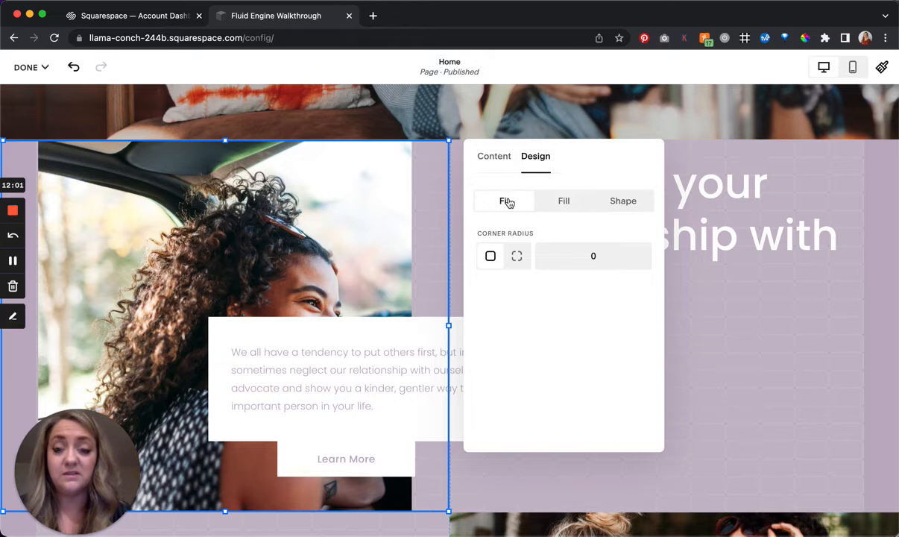
pyautogui.click(564, 211)
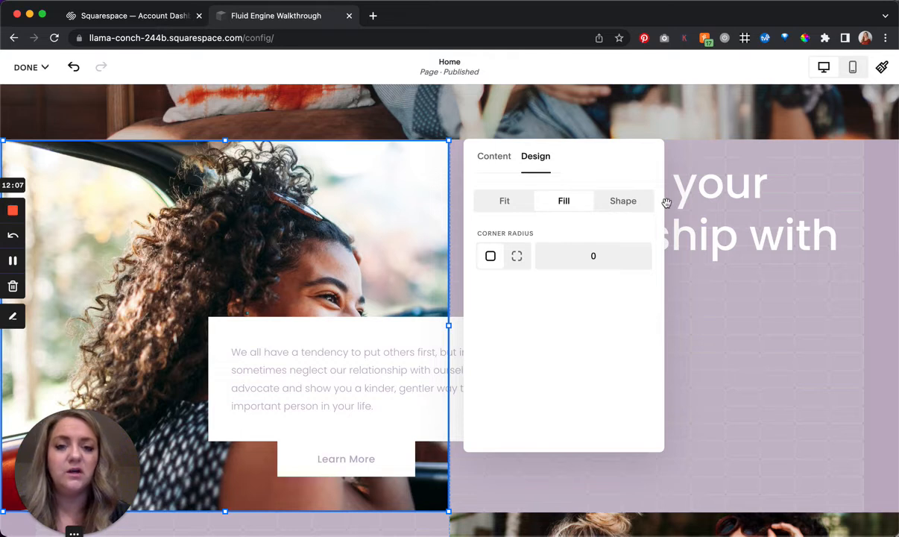
# - Try diamond and circle shapes on the woman's photo, return it to Fill, and close its settings
pyautogui.click(634, 203)
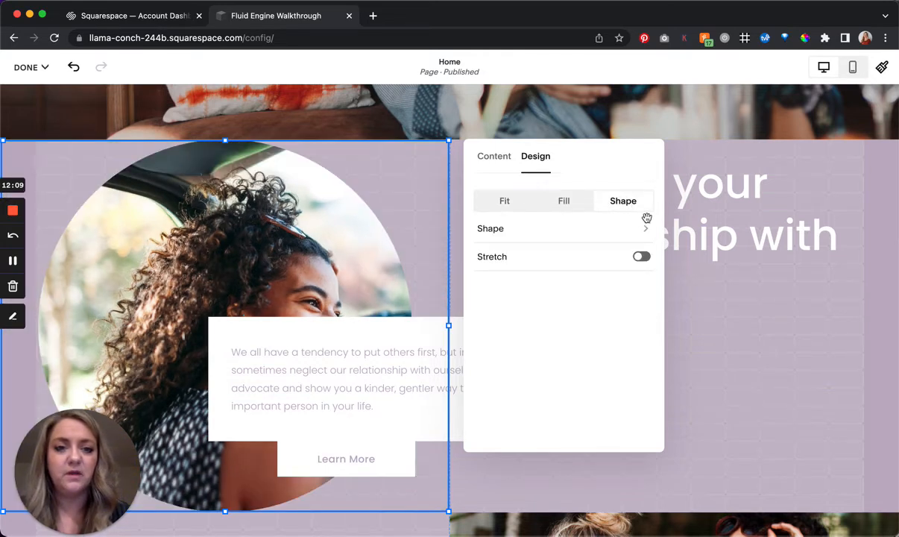
pyautogui.click(644, 230)
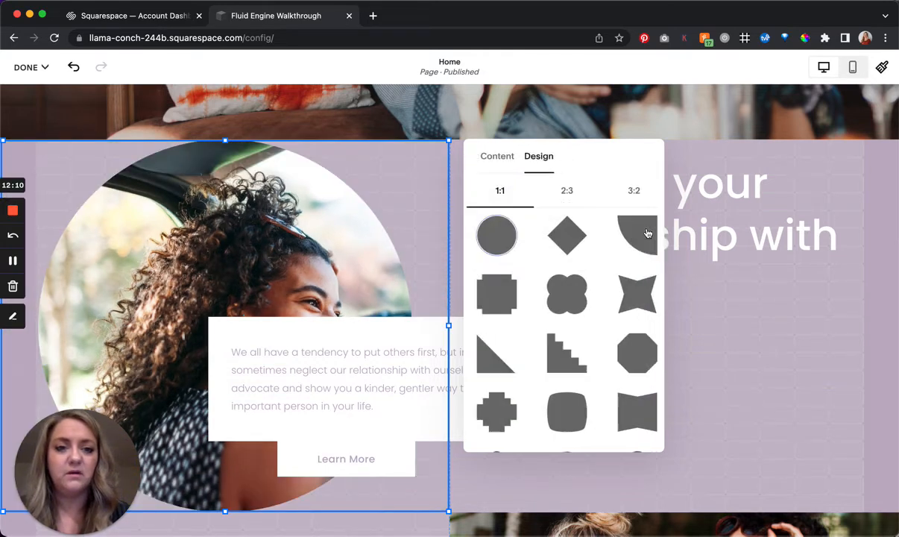
pyautogui.click(568, 246)
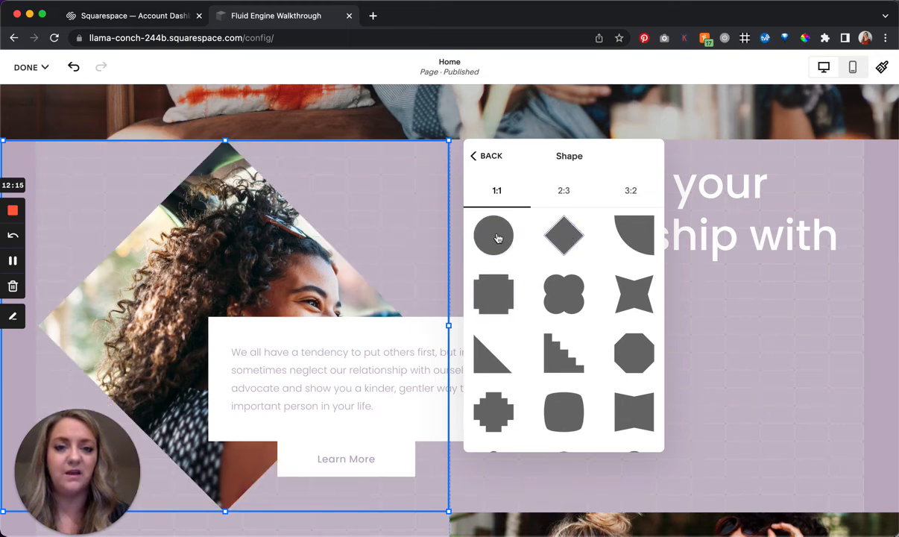
pyautogui.click(498, 238)
pyautogui.click(493, 158)
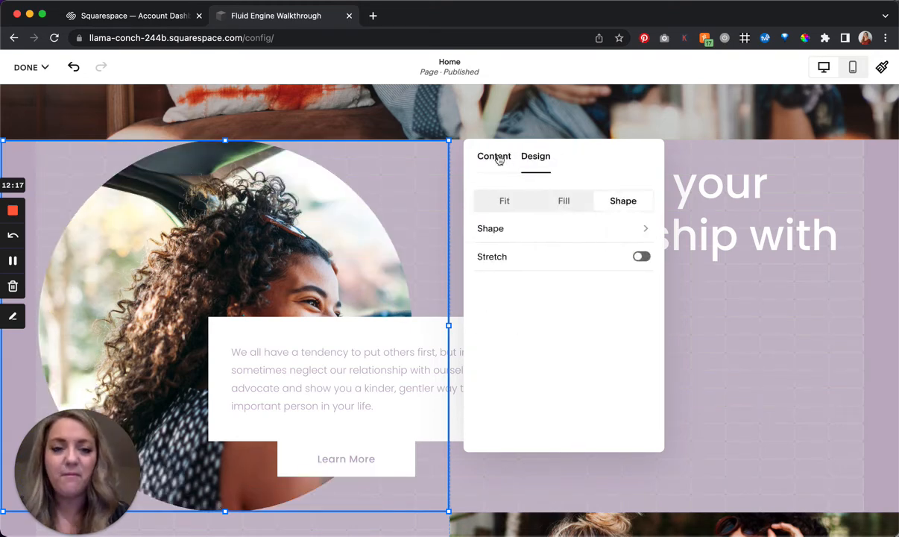
pyautogui.click(568, 200)
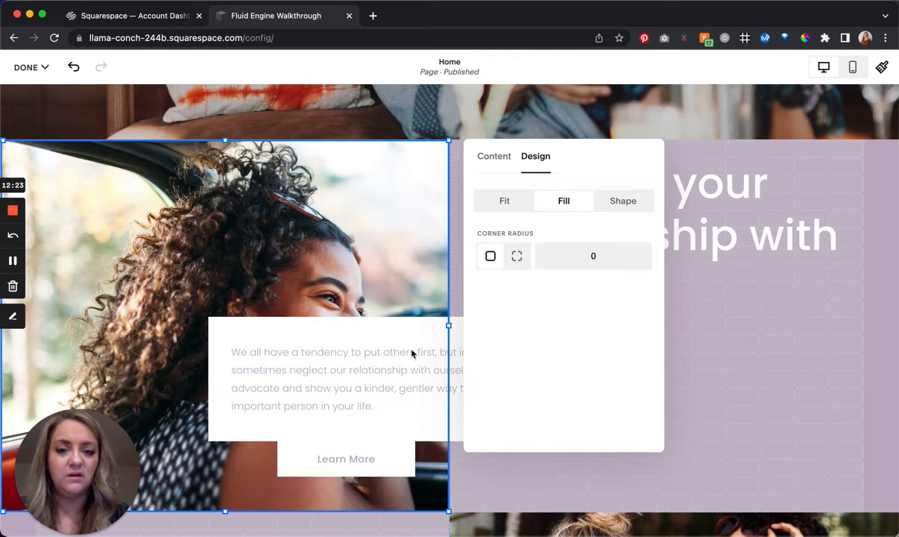
pyautogui.click(777, 394)
# - Turn on text scaling for the heading "Invest in your relationship with yourself"
pyautogui.click(636, 261)
pyautogui.click(635, 262)
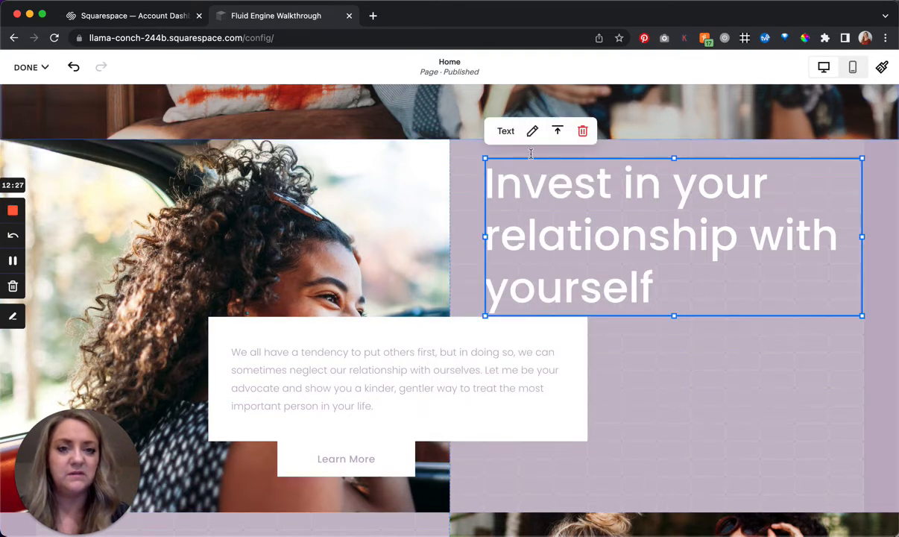
pyautogui.click(533, 175)
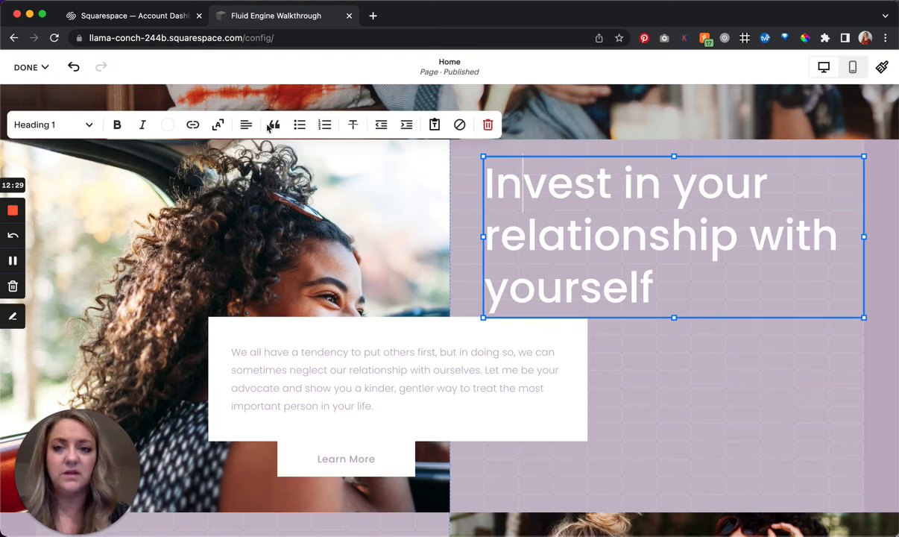
pyautogui.click(216, 126)
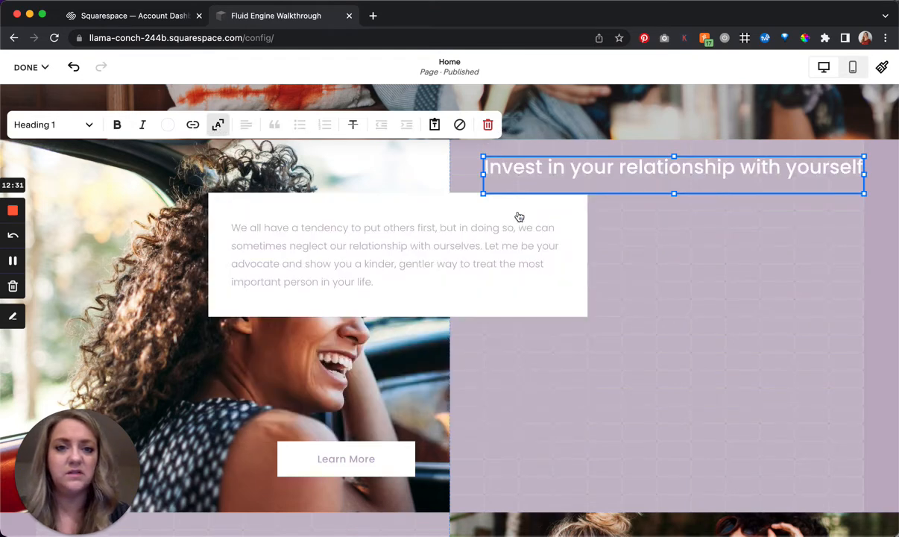
# - Widen the heading leftward over the woman's photo, and move the paragraph block six rows down and one column right
pyautogui.moveTo(480, 193)
pyautogui.mouseDown()
pyautogui.moveTo(390, 238)
pyautogui.moveTo(397, 316)
pyautogui.moveTo(291, 339)
pyautogui.moveTo(534, 209)
pyautogui.moveTo(440, 201)
pyautogui.moveTo(495, 185)
pyautogui.mouseUp()
pyautogui.click(495, 186)
pyautogui.moveTo(571, 334); pyautogui.dragTo(585, 191)
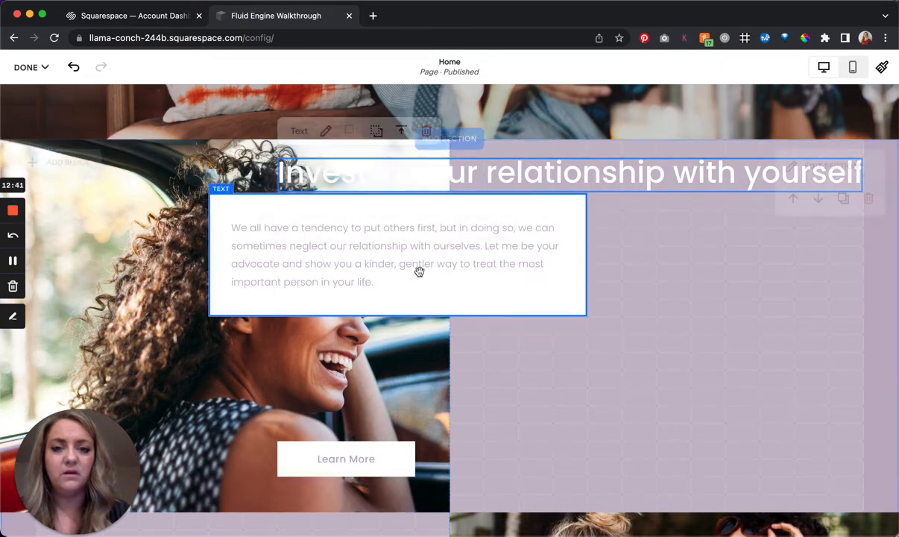
pyautogui.moveTo(413, 292); pyautogui.dragTo(437, 389)
# - Turn on the background of the "Invest in your relationship with yourself" heading
pyautogui.click(540, 179)
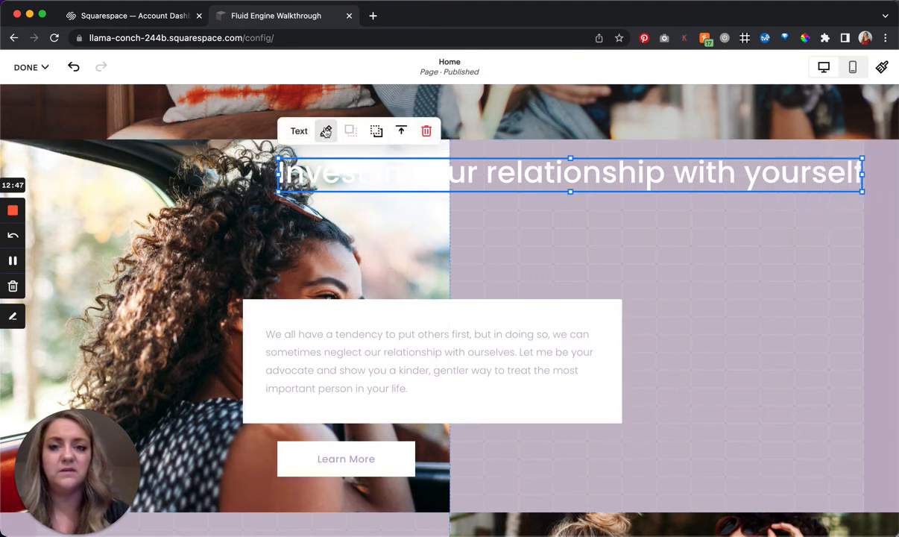
pyautogui.click(328, 133)
pyautogui.click(863, 205)
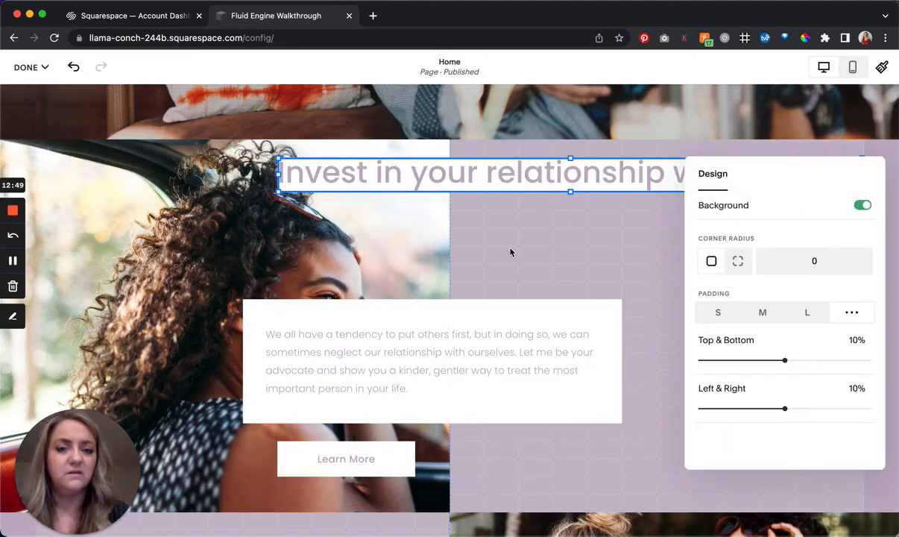
# - Align the heading and Learn More button with the paragraph block's left edge, and move all three blocks closer together
pyautogui.moveTo(526, 173); pyautogui.dragTo(495, 232)
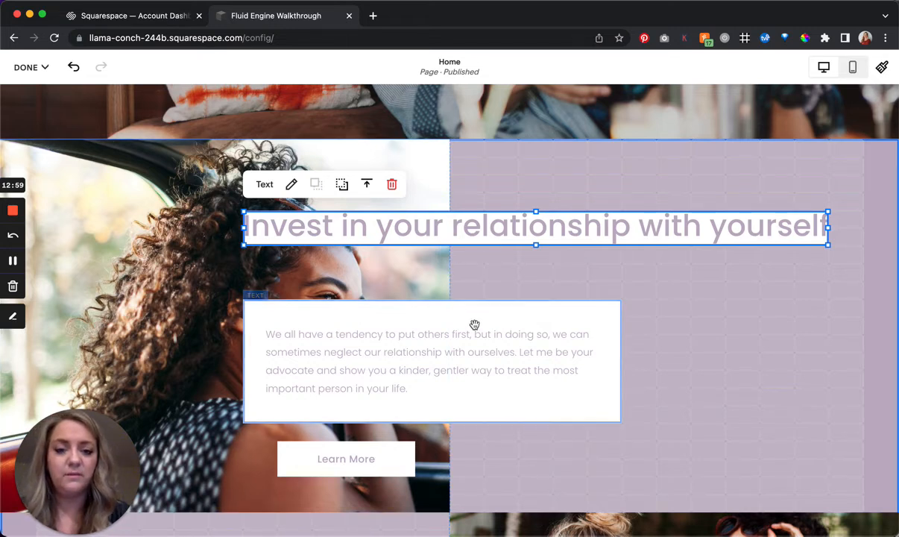
pyautogui.moveTo(497, 302)
pyautogui.mouseDown()
pyautogui.moveTo(491, 291)
pyautogui.moveTo(499, 315)
pyautogui.mouseUp()
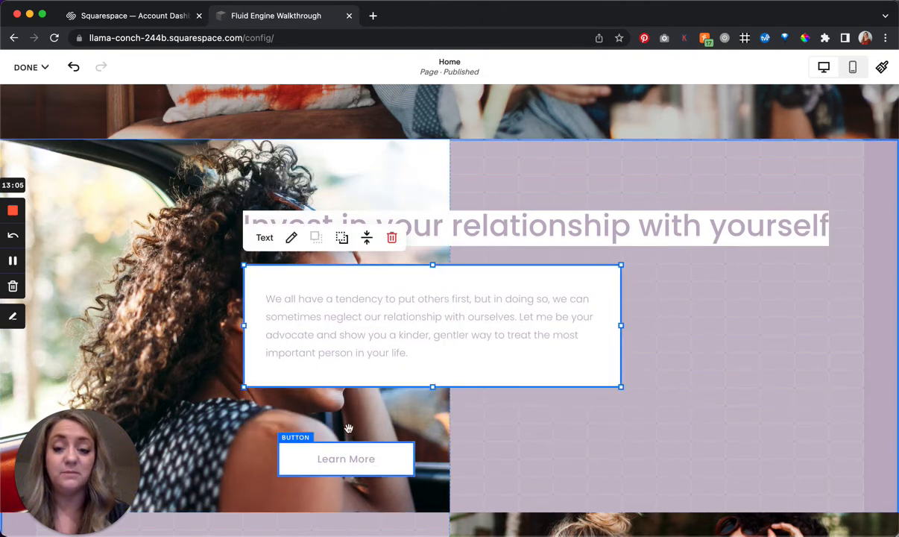
pyautogui.moveTo(326, 429); pyautogui.dragTo(345, 429)
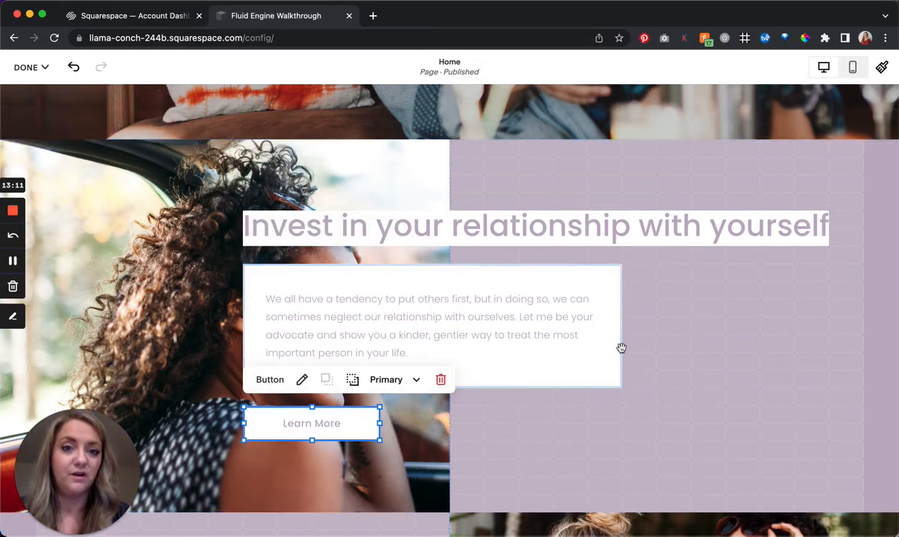
# - Switch to the mobile view and examine how the hero and the purple section's heading, photo, paragraph and button stack
pyautogui.click(854, 68)
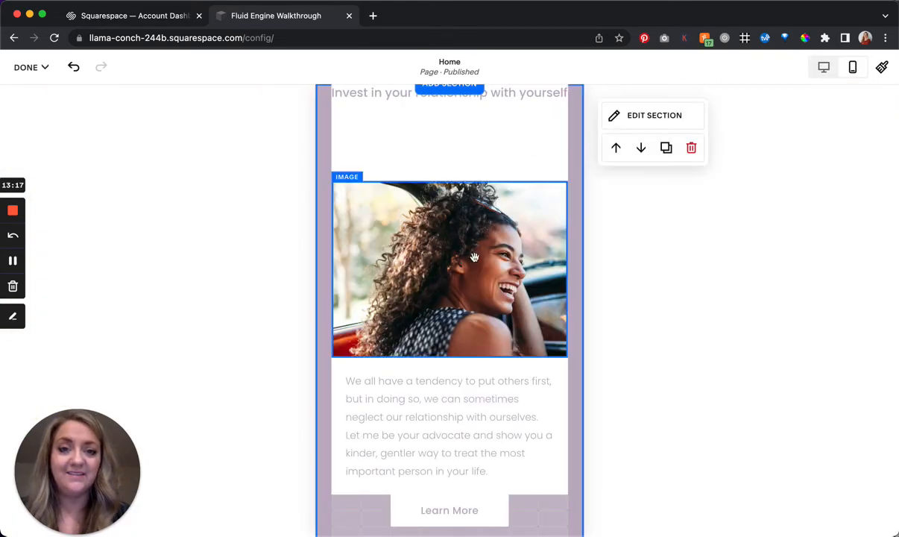
pyautogui.scroll(3, 433, 296)
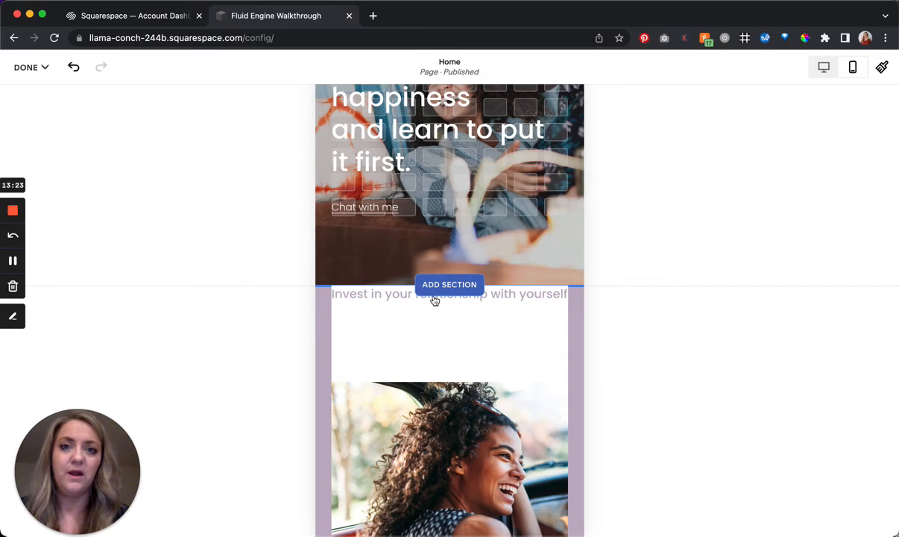
pyautogui.scroll(3, 435, 300)
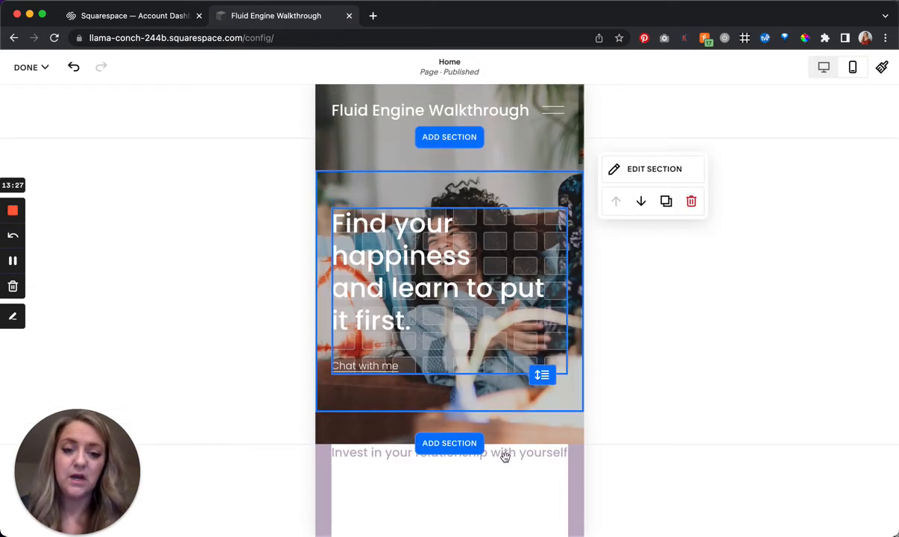
pyautogui.scroll(-1, 506, 457)
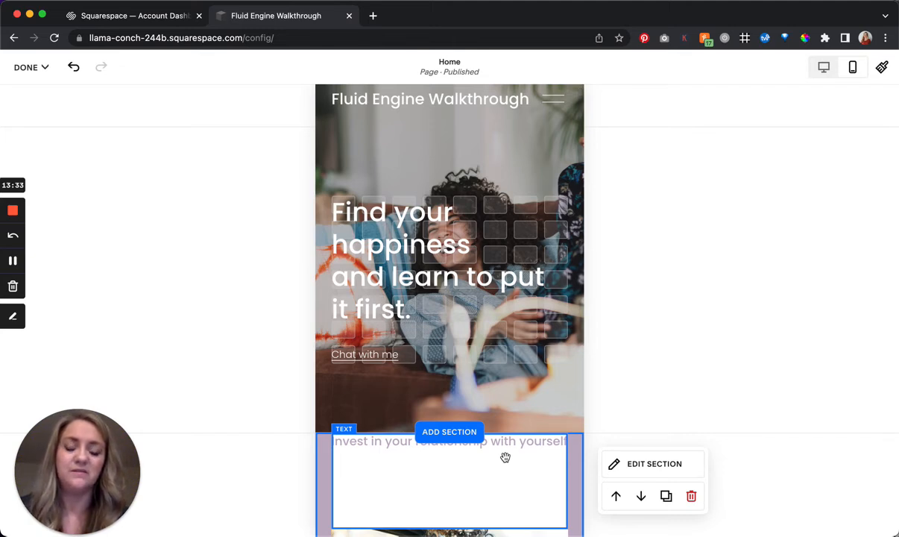
pyautogui.scroll(-10, 506, 457)
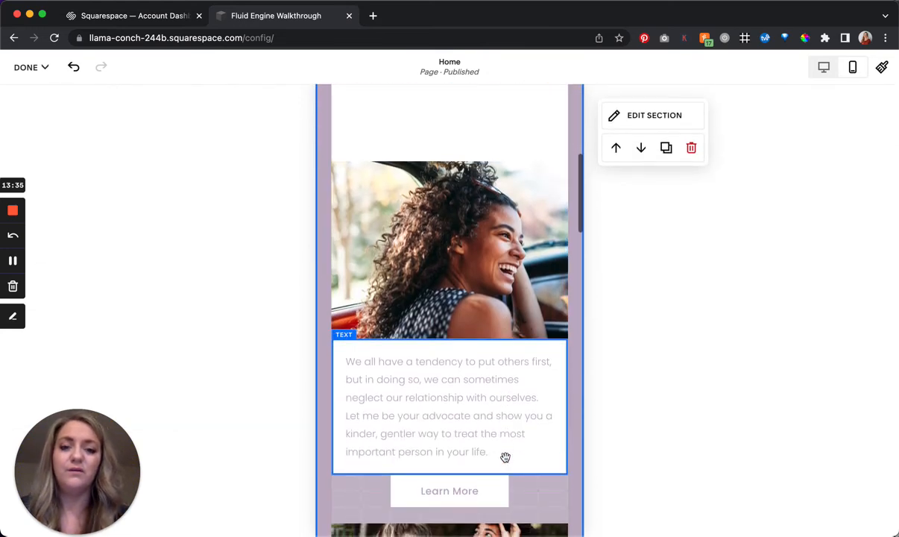
pyautogui.scroll(-3, 505, 457)
pyautogui.scroll(6, 505, 457)
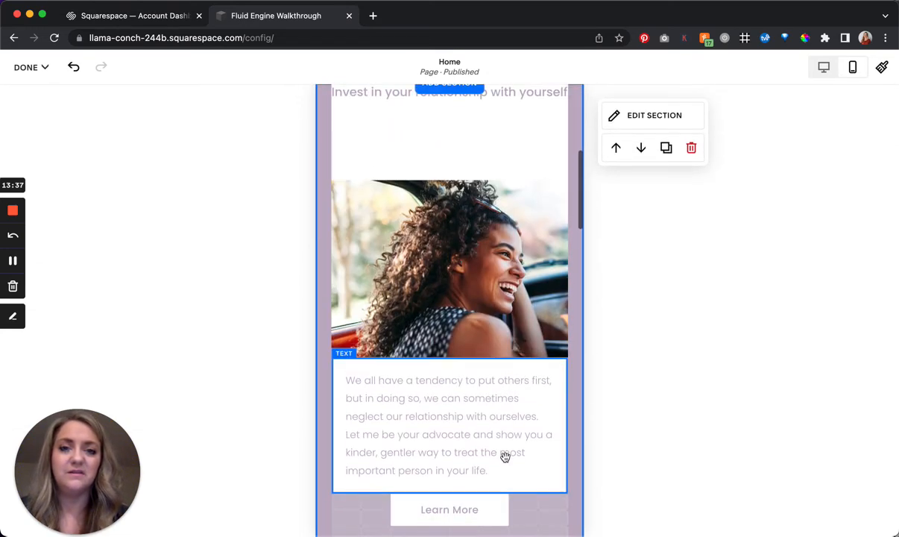
pyautogui.scroll(5, 505, 457)
pyautogui.scroll(-4, 506, 457)
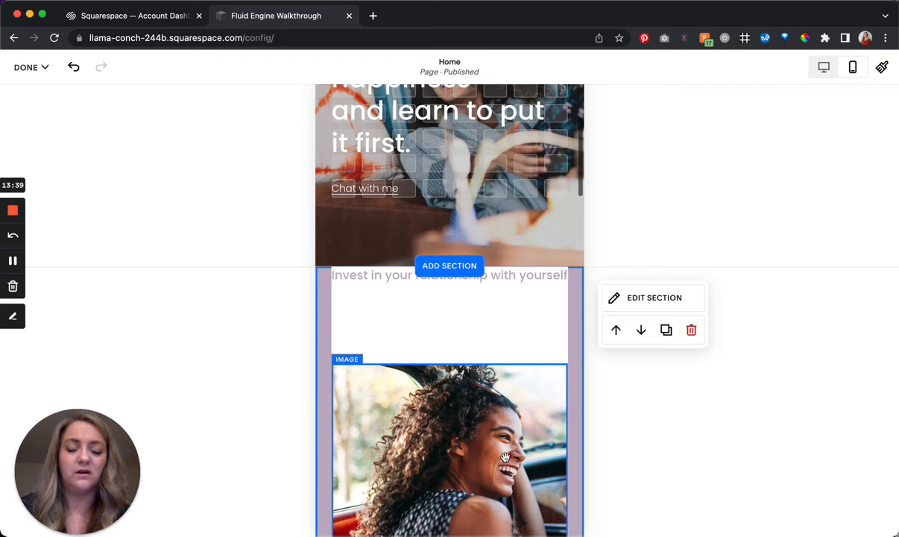
pyautogui.scroll(1, 505, 457)
pyautogui.scroll(-1, 506, 457)
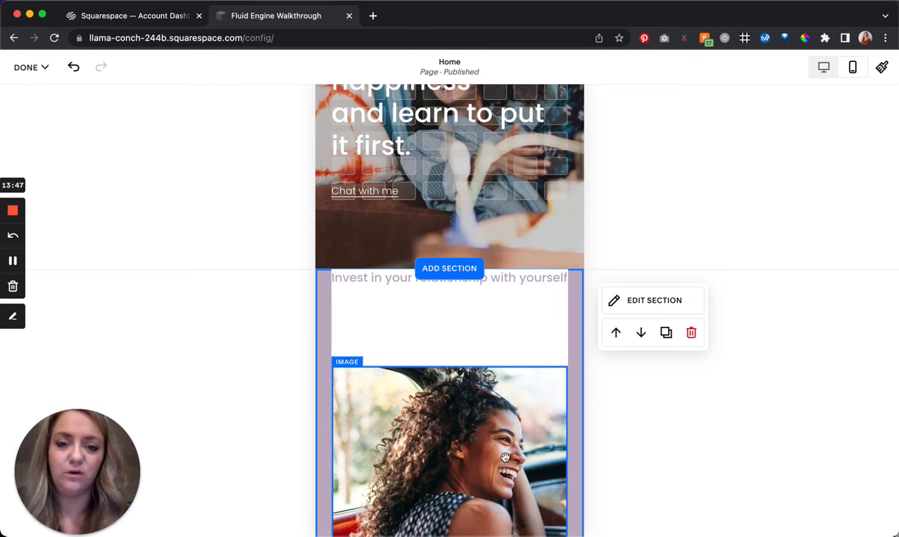
# - Shorten the mobile "Invest in your relationship with yourself" heading block to two rows and move it one row down
pyautogui.click(525, 334)
pyautogui.click(525, 334)
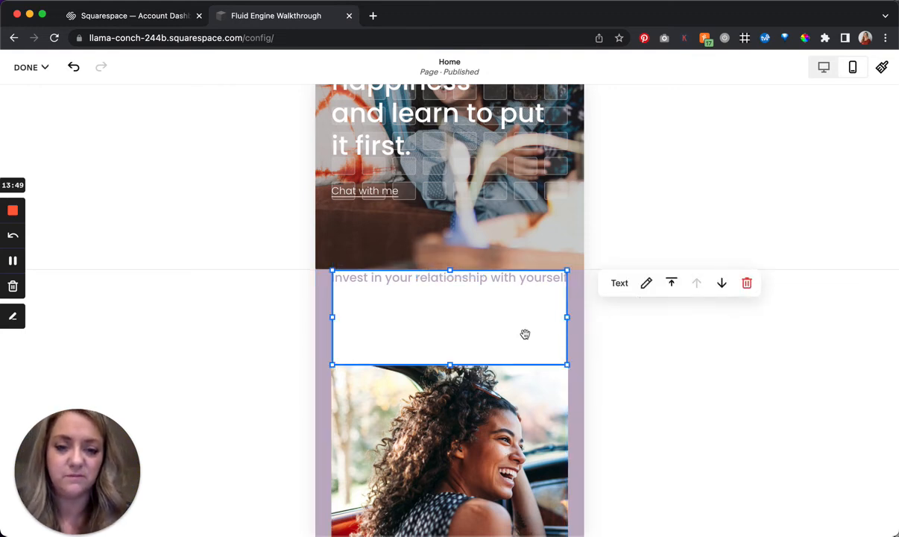
pyautogui.moveTo(449, 365); pyautogui.dragTo(450, 301)
pyautogui.moveTo(453, 363); pyautogui.dragTo(464, 319)
pyautogui.click(457, 287)
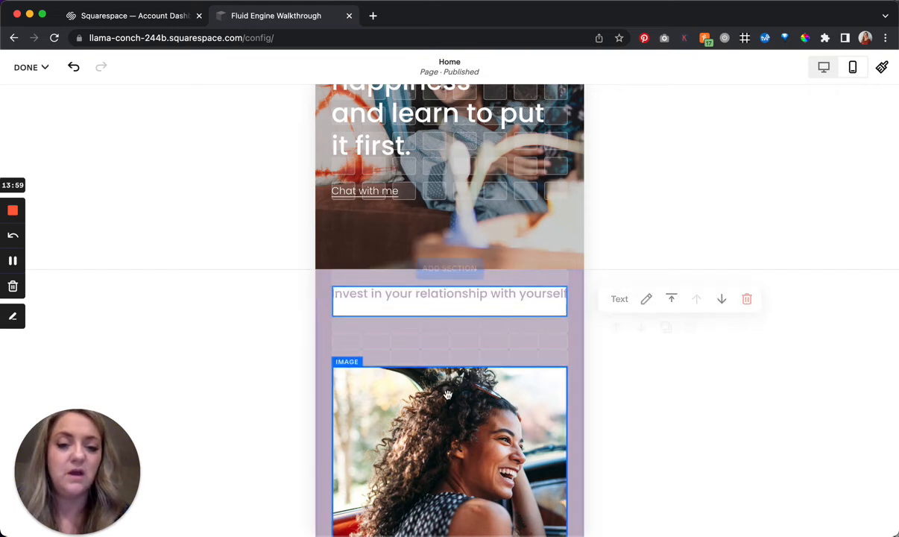
# - Move the woman's photo six rows up and one column left so it overlaps behind the heading on mobile
pyautogui.scroll(-2, 477, 403)
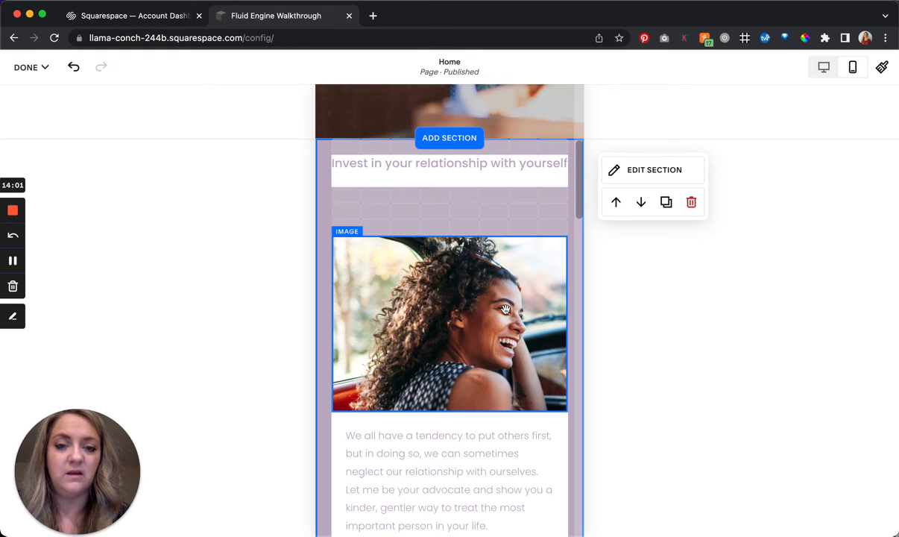
pyautogui.moveTo(460, 269)
pyautogui.mouseDown()
pyautogui.moveTo(482, 262)
pyautogui.moveTo(481, 278)
pyautogui.moveTo(454, 249)
pyautogui.moveTo(470, 253)
pyautogui.mouseUp()
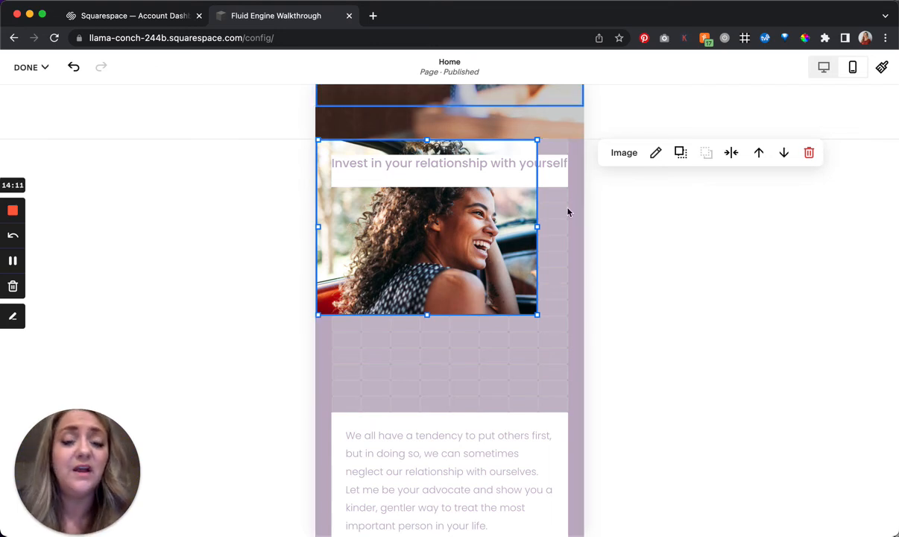
pyautogui.click(554, 182)
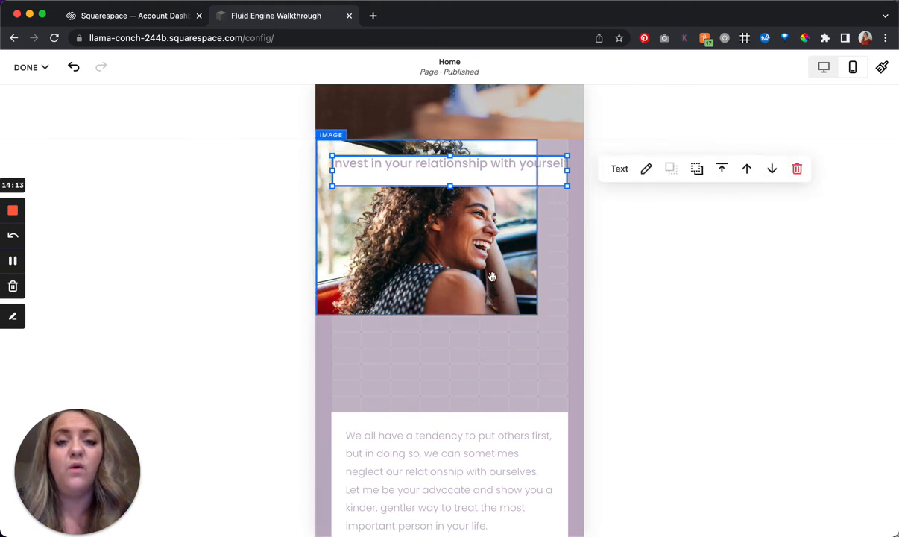
pyautogui.click(445, 231)
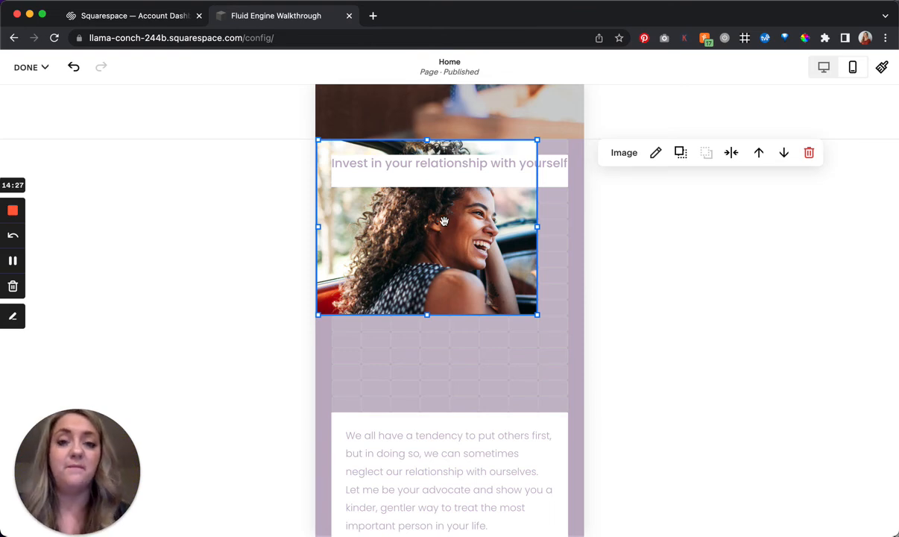
pyautogui.press('Escape')
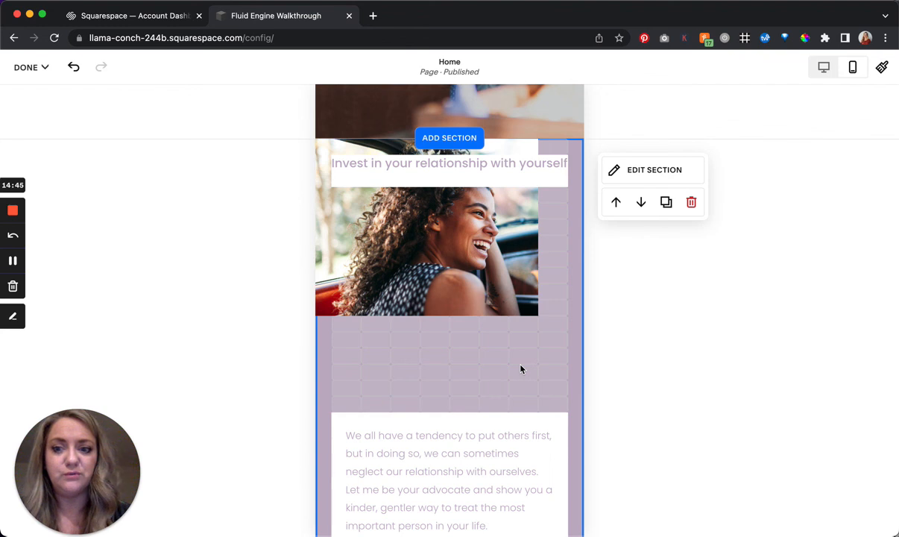
# - Select the woman's photo and the heading together and move them one column right and three rows down
pyautogui.click(482, 425)
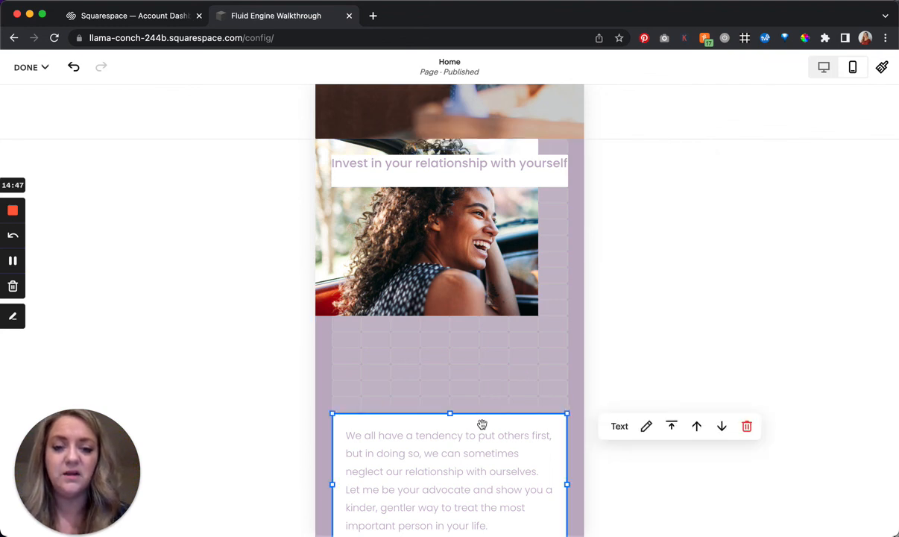
pyautogui.click(577, 397)
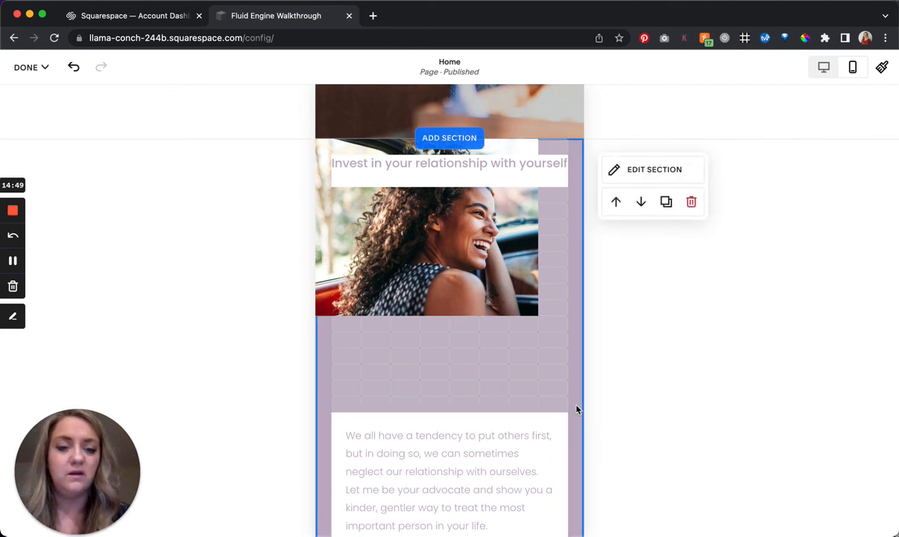
pyautogui.moveTo(481, 356); pyautogui.dragTo(512, 173)
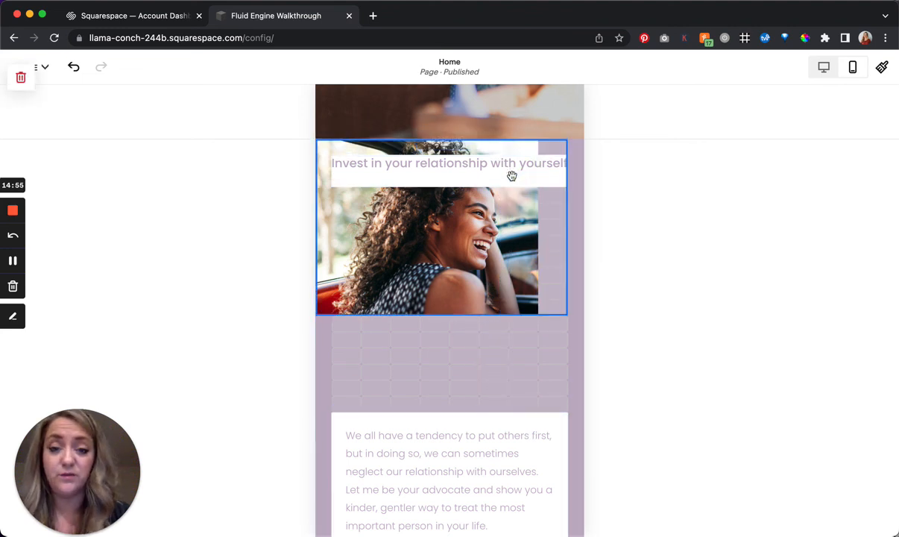
pyautogui.moveTo(491, 259); pyautogui.dragTo(519, 260)
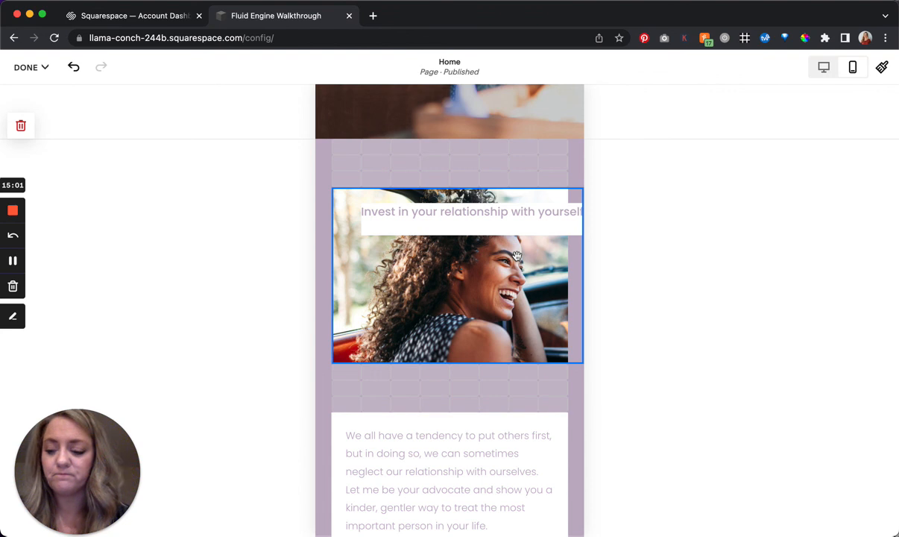
# - Return to the desktop view, save the Home page changes, and review the saved page down to the testimonial
pyautogui.click(822, 68)
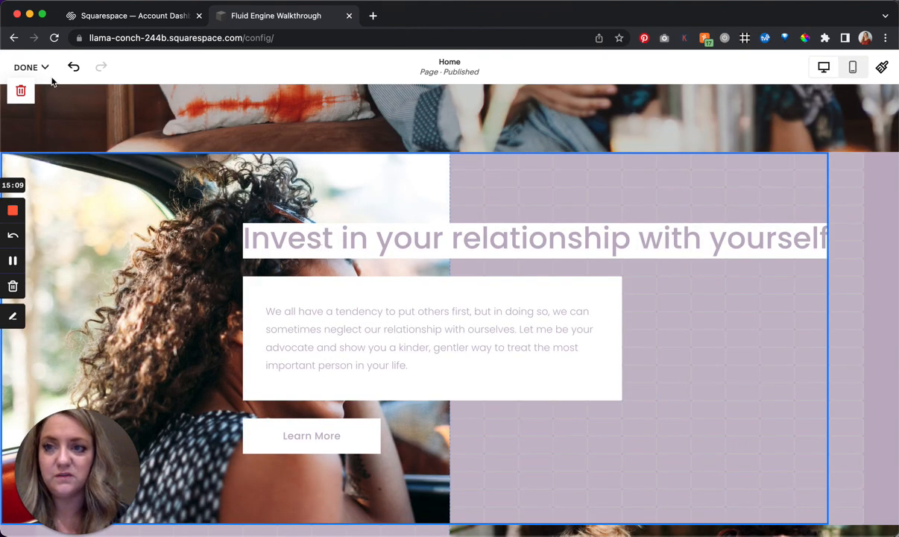
pyautogui.click(22, 72)
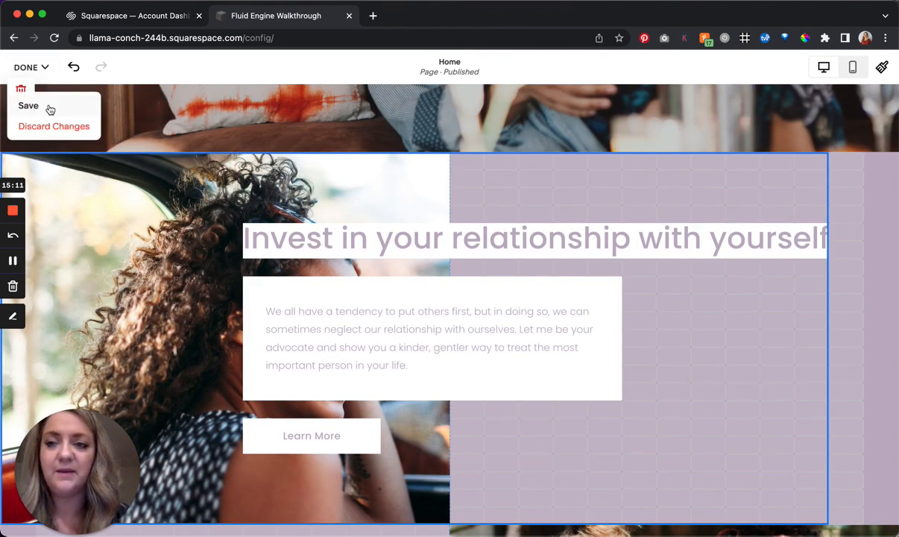
pyautogui.click(49, 109)
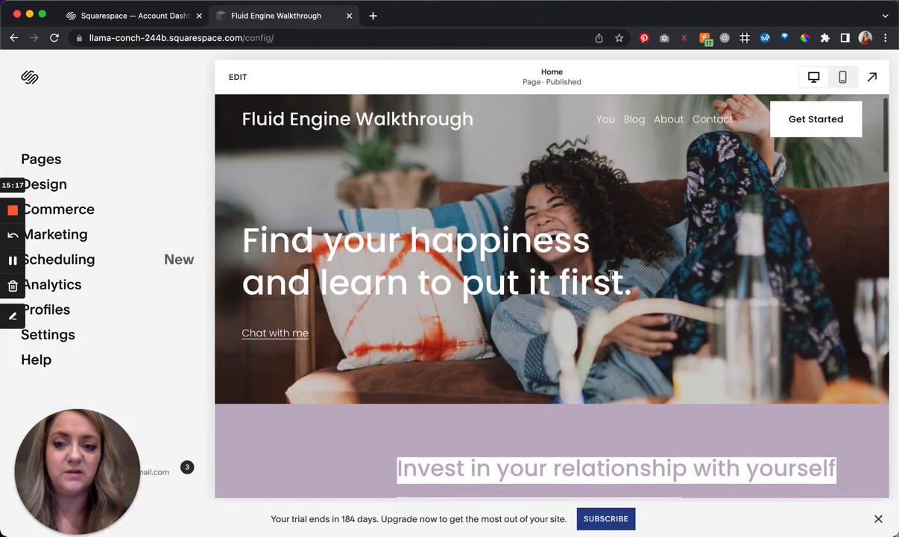
pyautogui.scroll(-5, 612, 275)
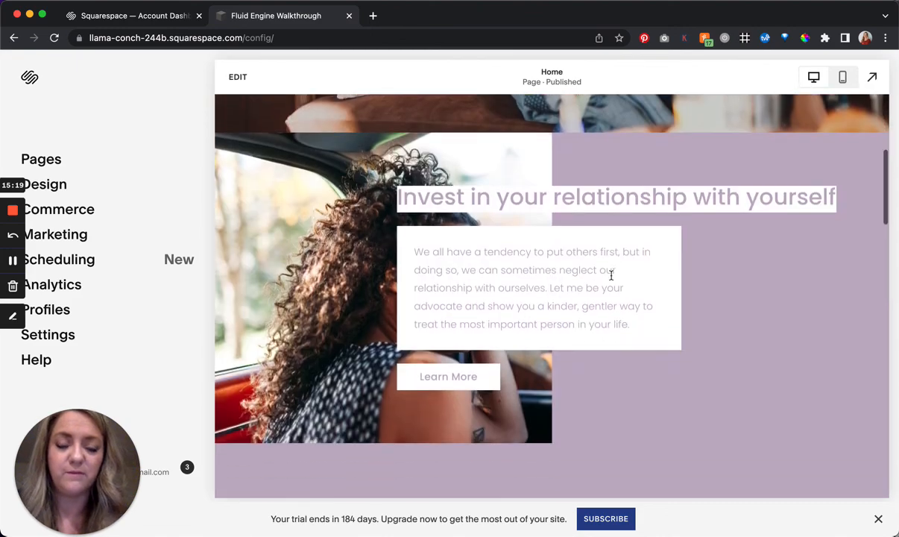
pyautogui.scroll(-10, 612, 275)
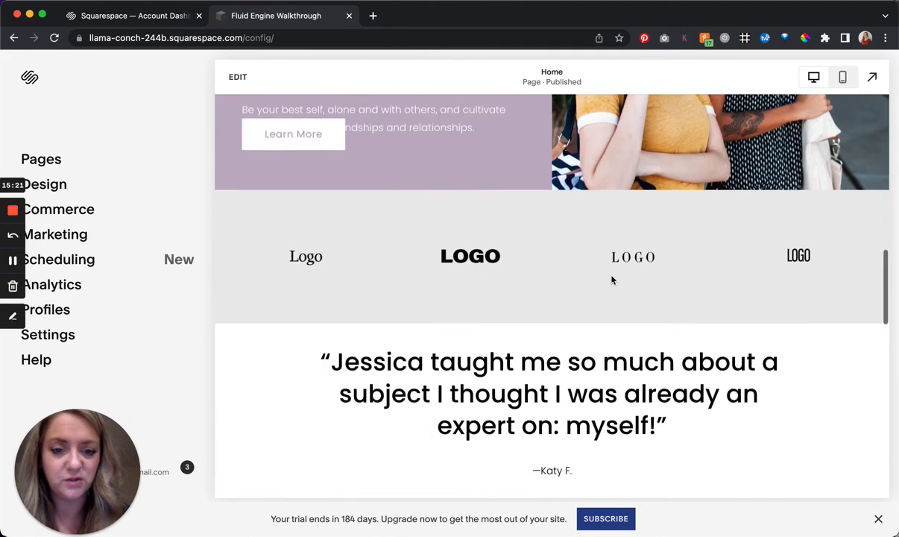
pyautogui.scroll(-2, 611, 279)
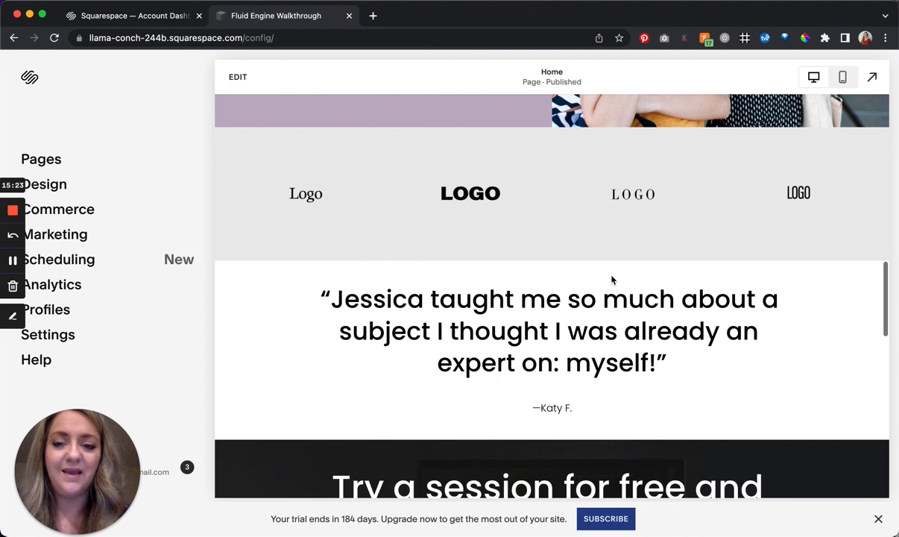